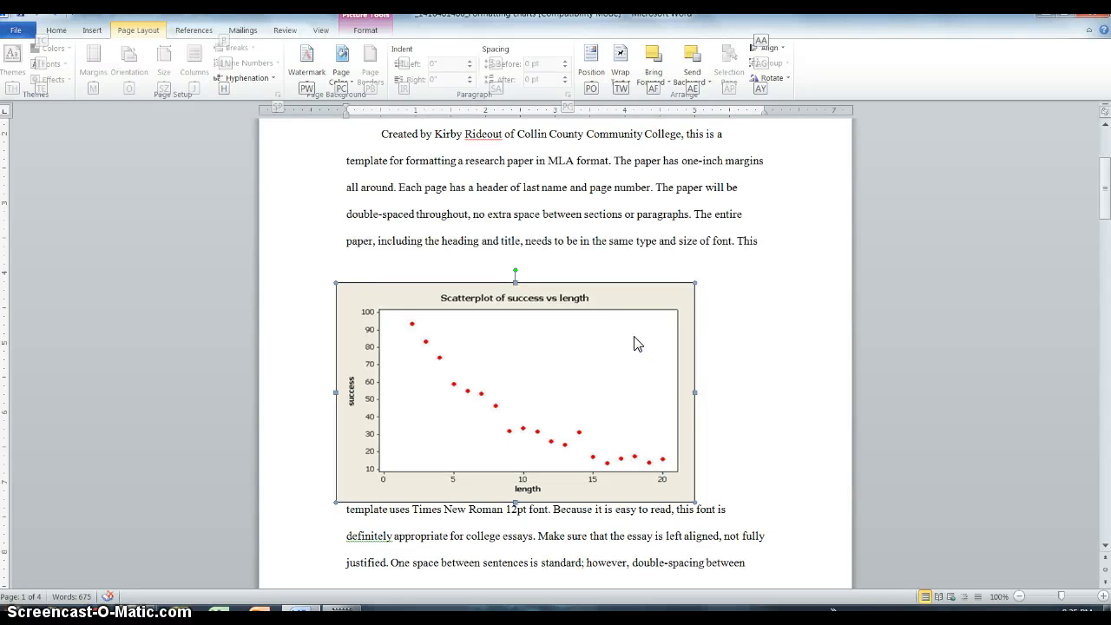
Shrink the scatterplot image to about 2.19" high by 3.58" wide and move it to the page's right margin.
click(457, 356)
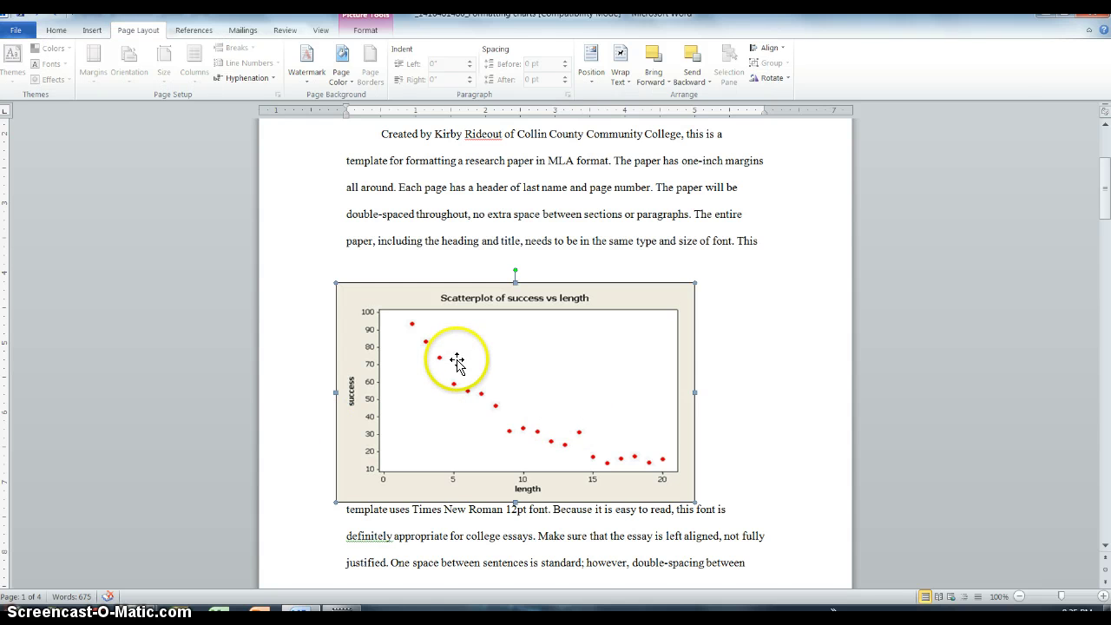
double_click(458, 340)
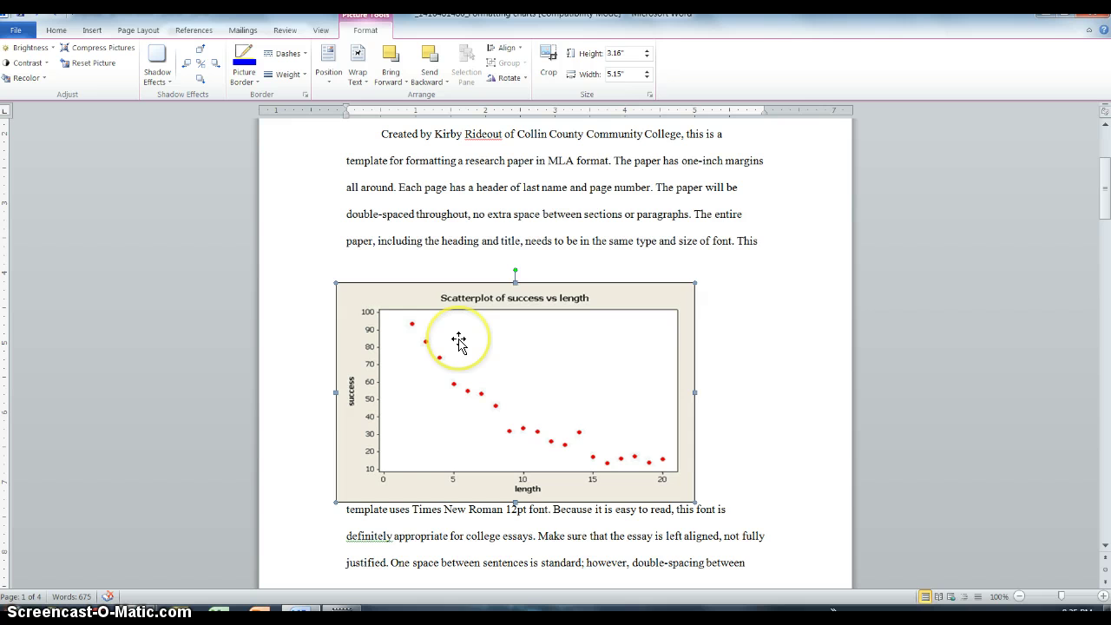
drag(458, 340, 458, 317)
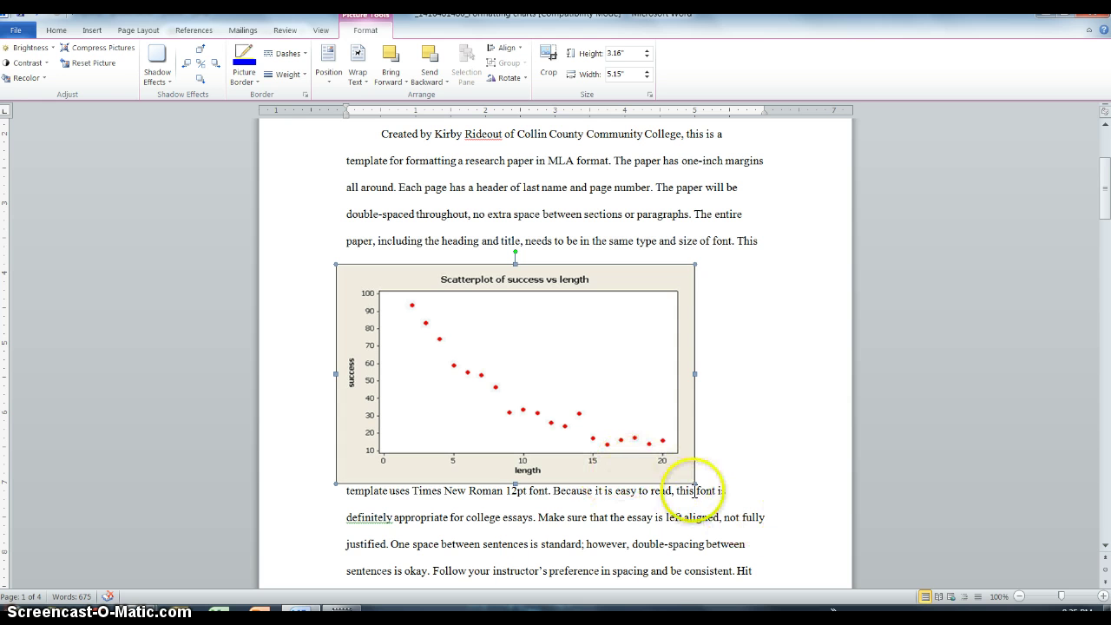
drag(692, 480, 518, 399)
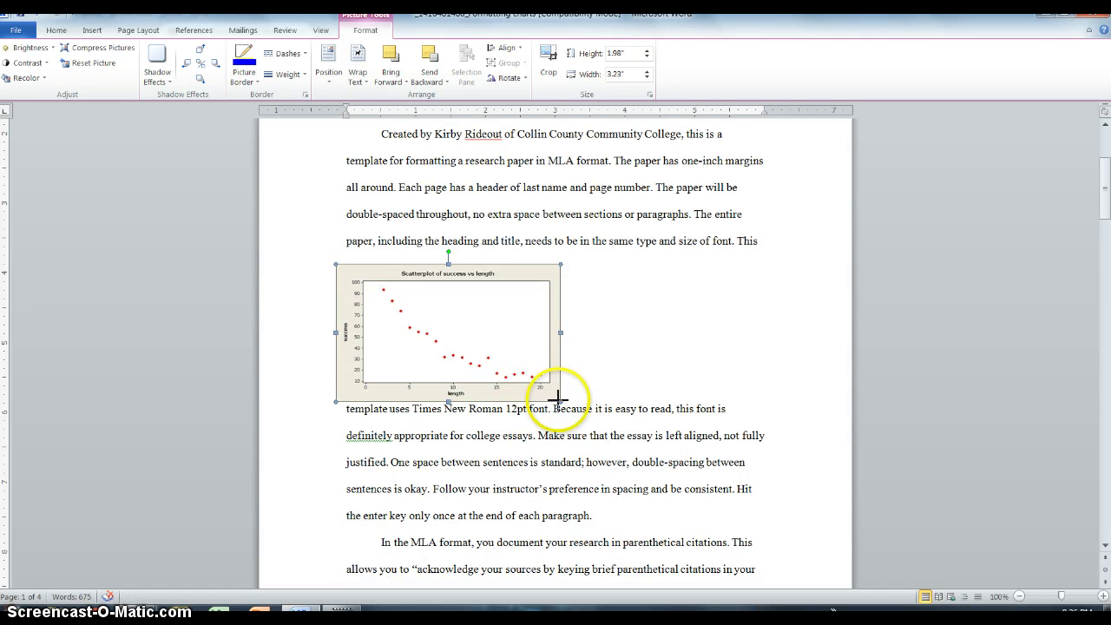
drag(557, 399, 585, 417)
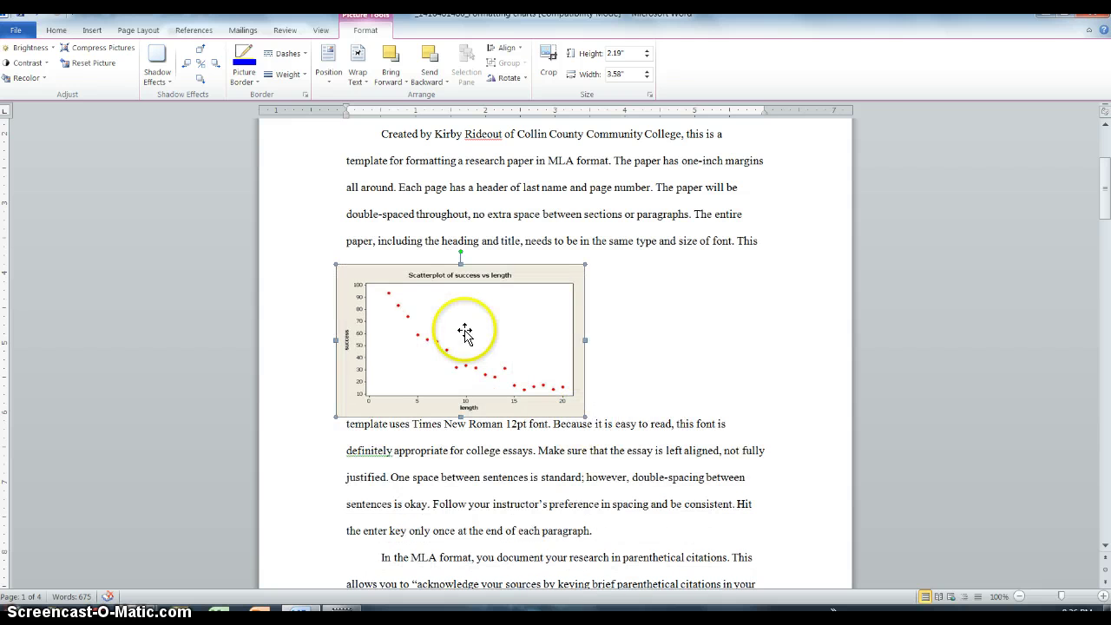
drag(464, 330, 699, 318)
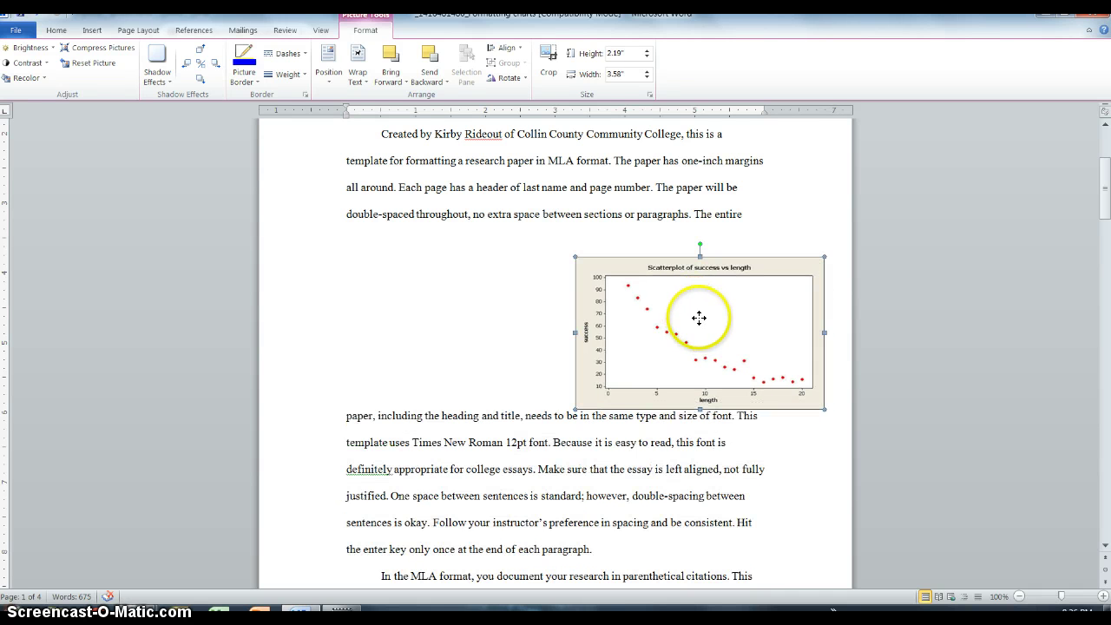
click(673, 220)
click(615, 284)
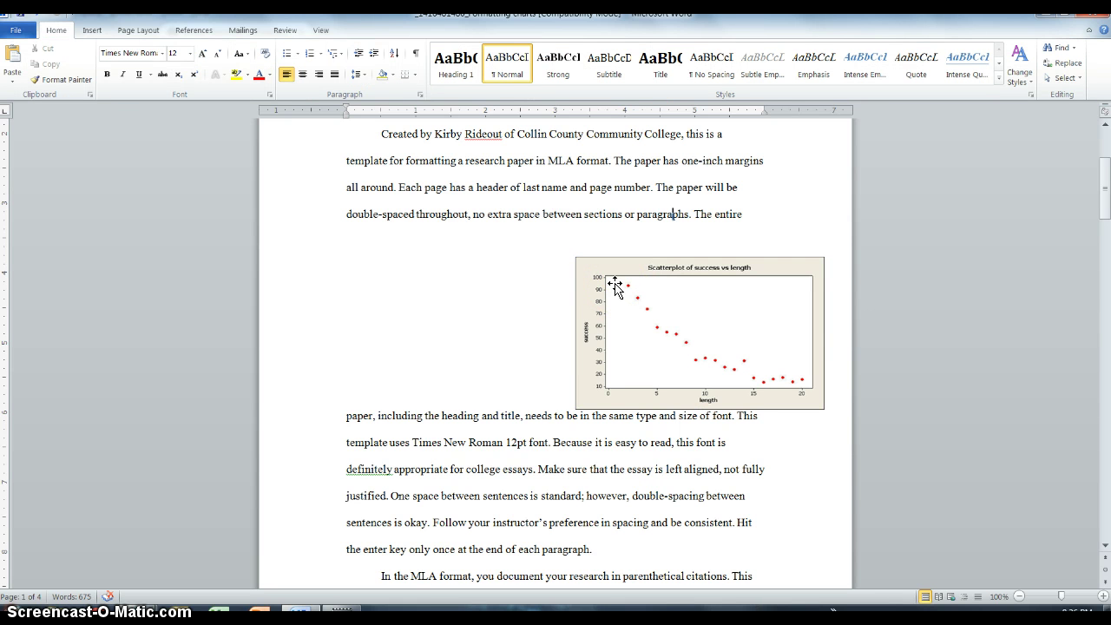
click(597, 283)
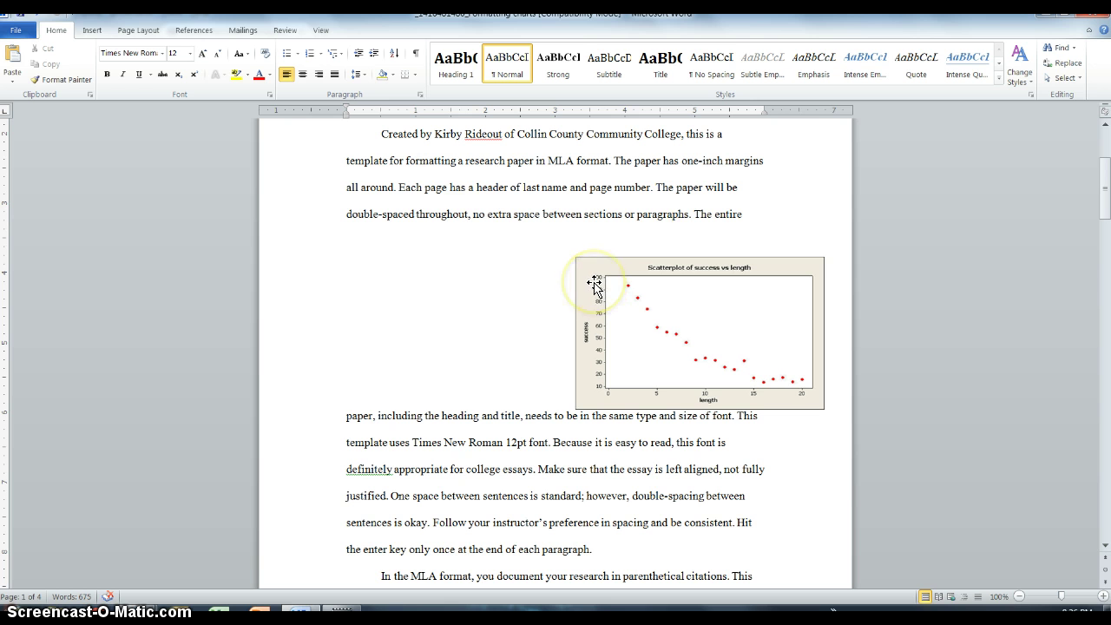
click(594, 290)
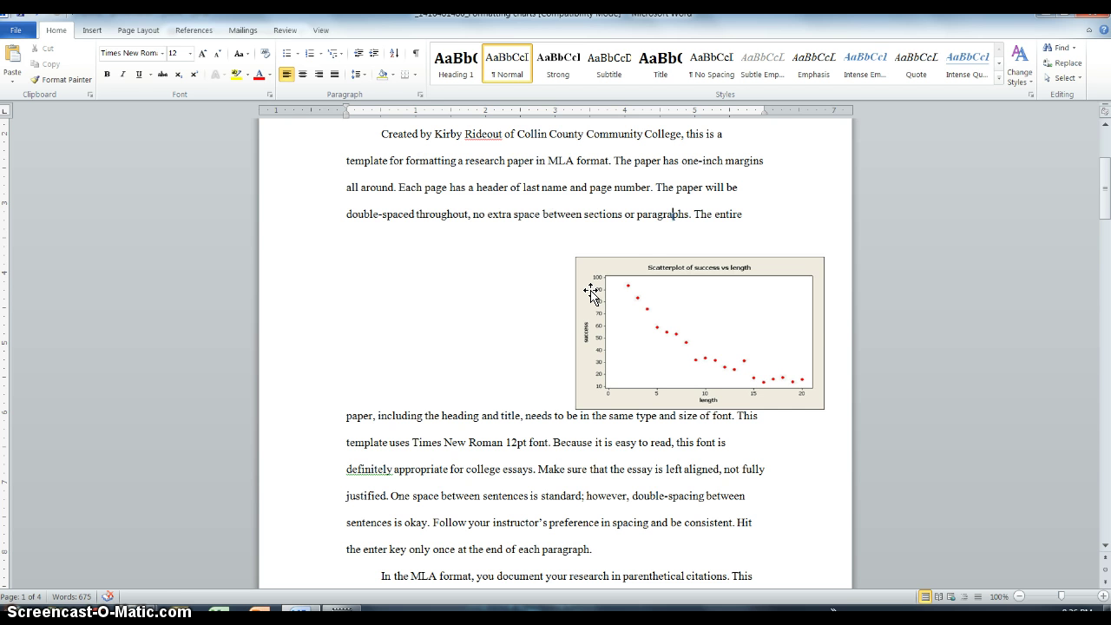
click(591, 296)
click(400, 210)
click(457, 266)
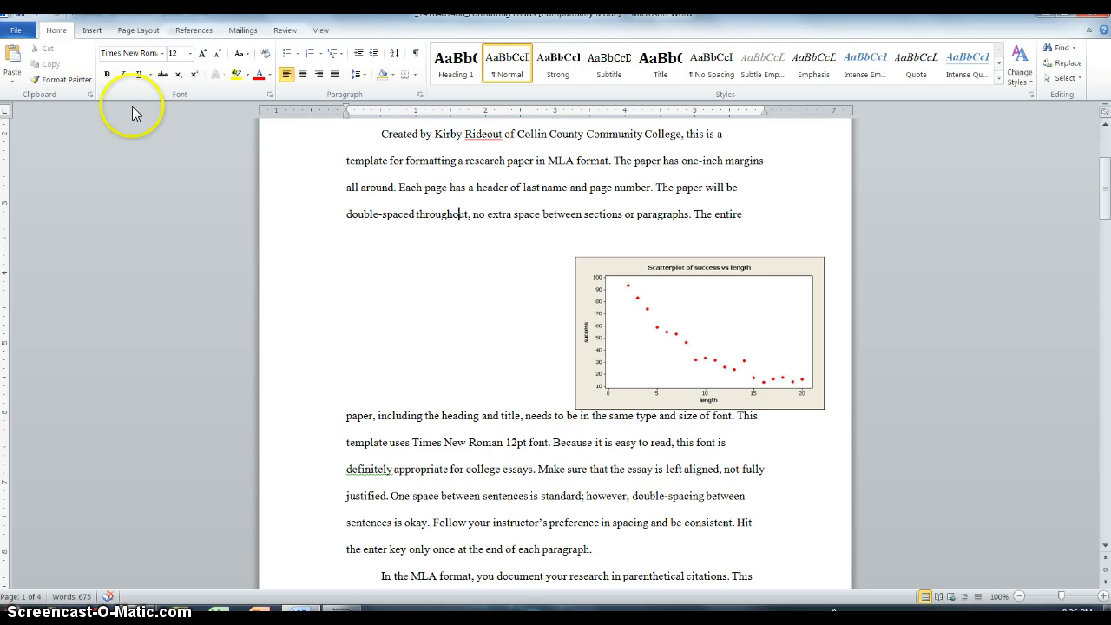
Insert a Simple Text Box above the scatterplot and widen it to 3.58" to match the chart's width.
click(78, 28)
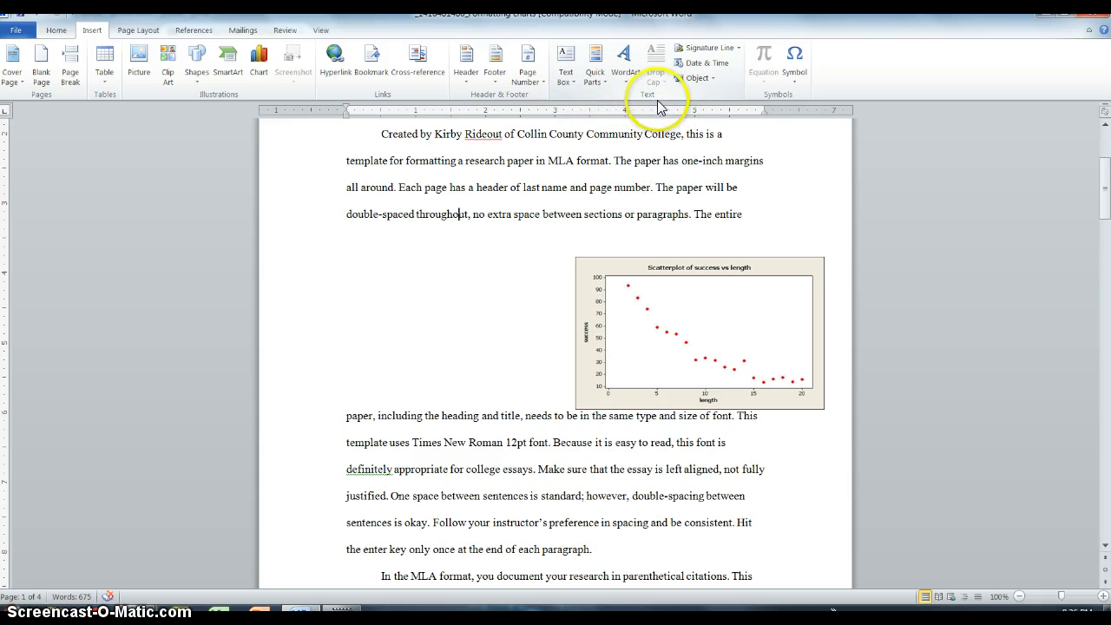
click(566, 74)
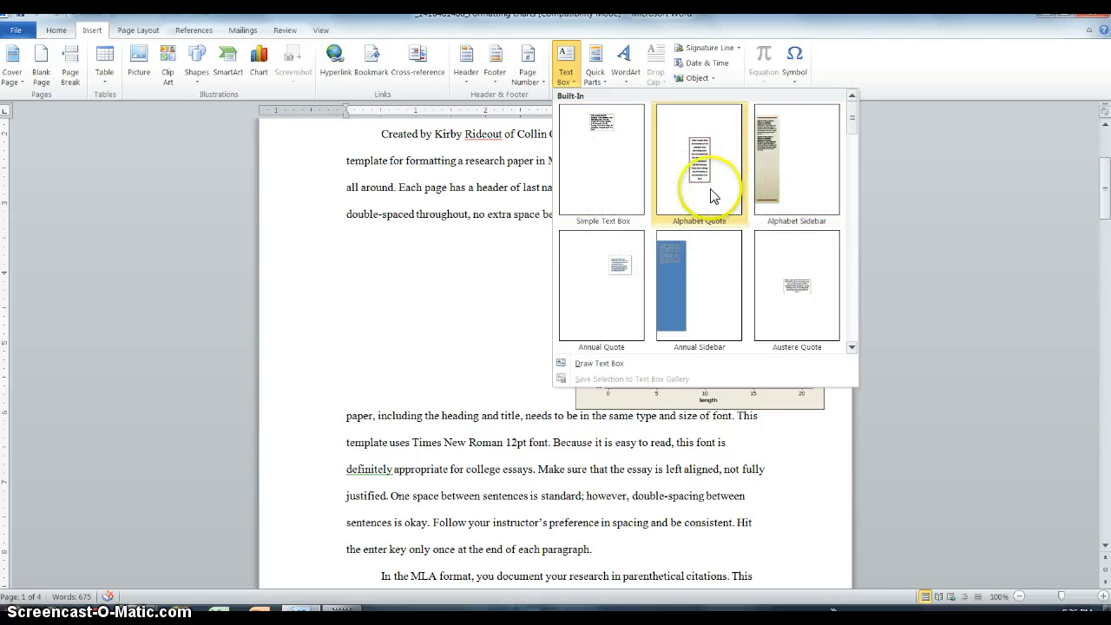
click(593, 140)
drag(599, 127, 711, 138)
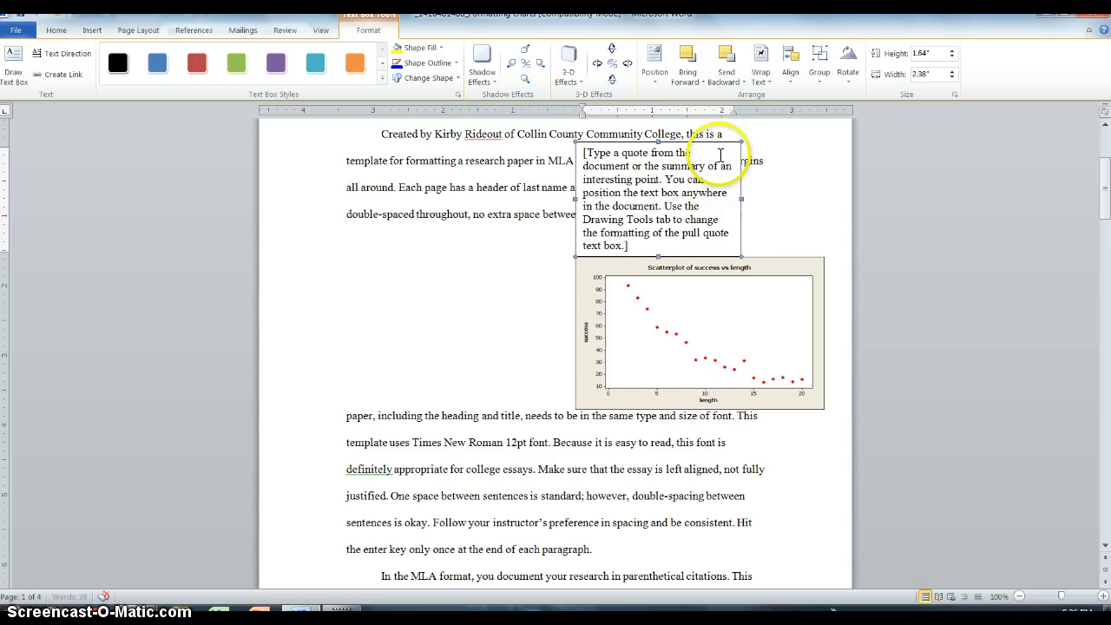
drag(741, 198, 821, 201)
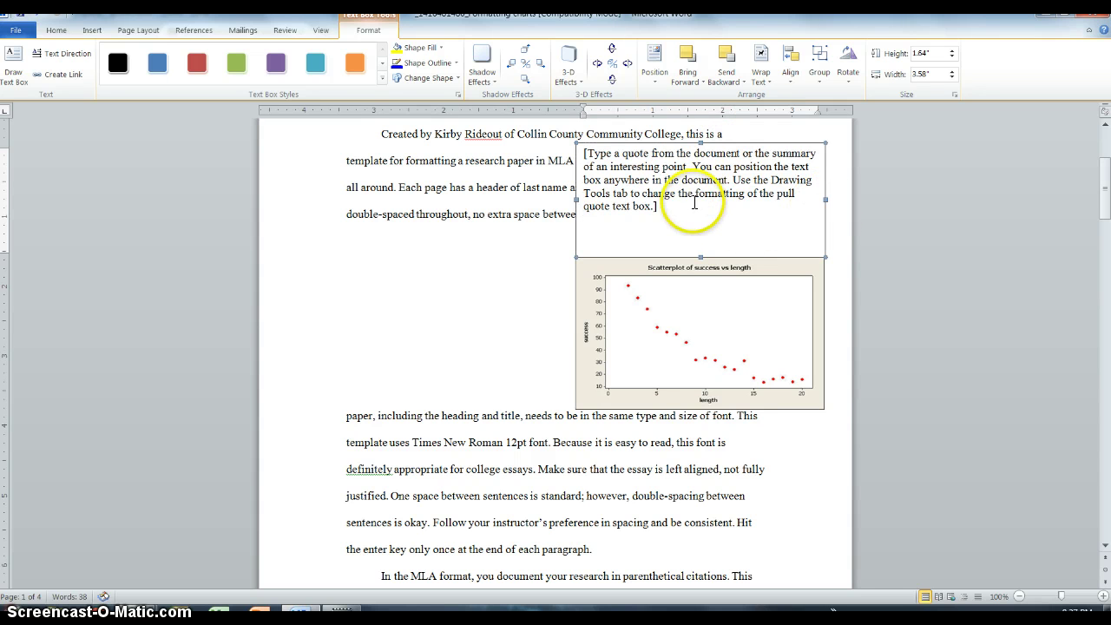
Replace the placeholder with "Figure 1: Scatterplot of Success Vs Length" and move the caption box directly onto the chart's upper edge.
click(692, 207)
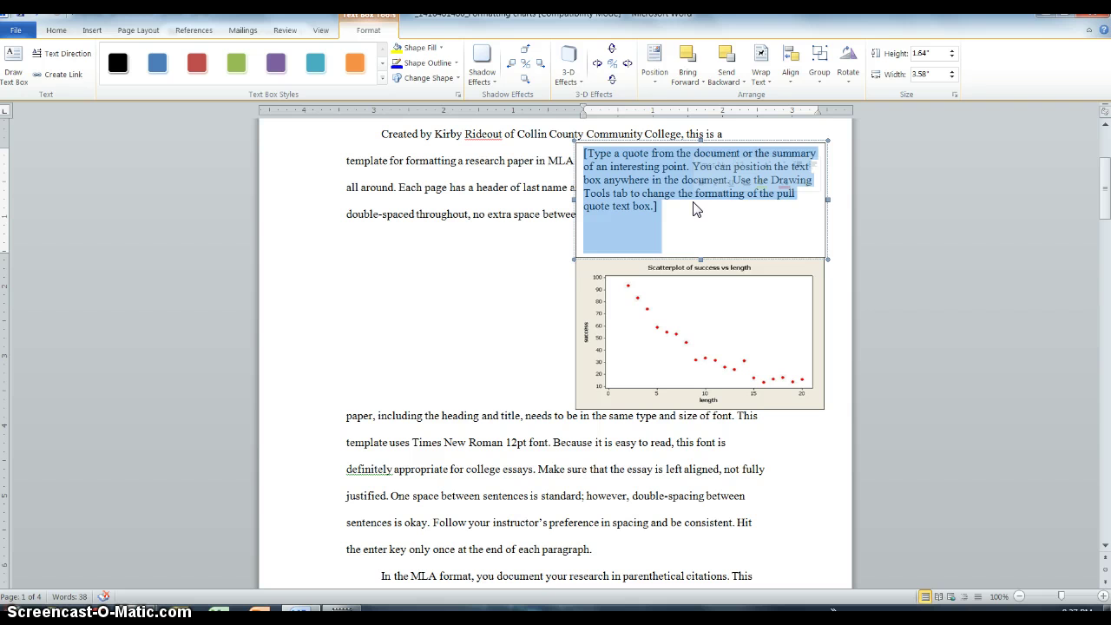
text(F)
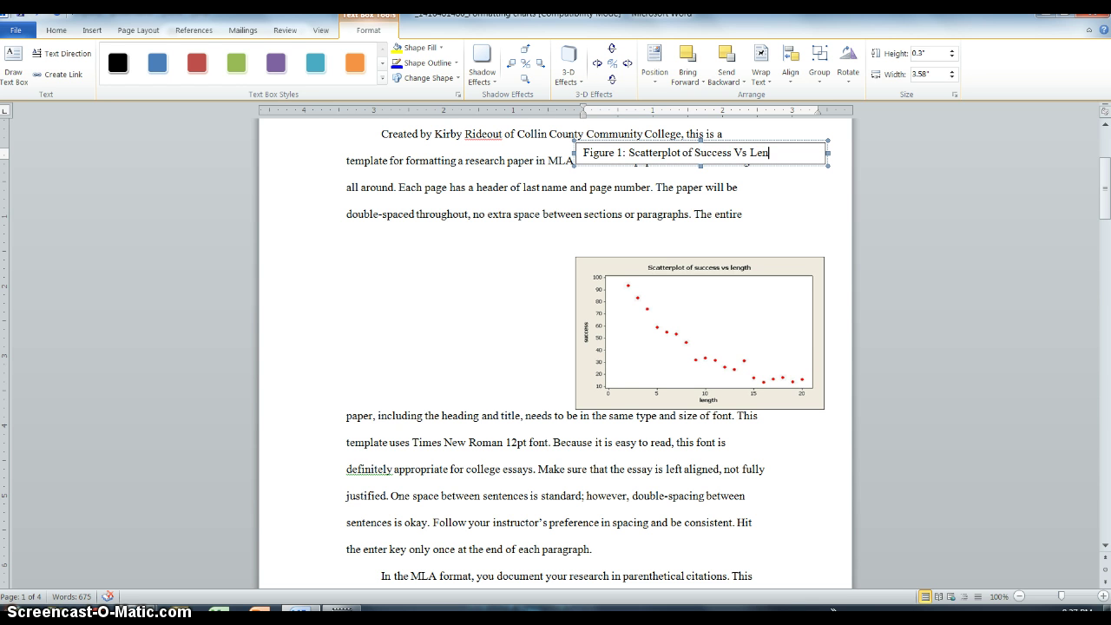
drag(677, 149, 683, 235)
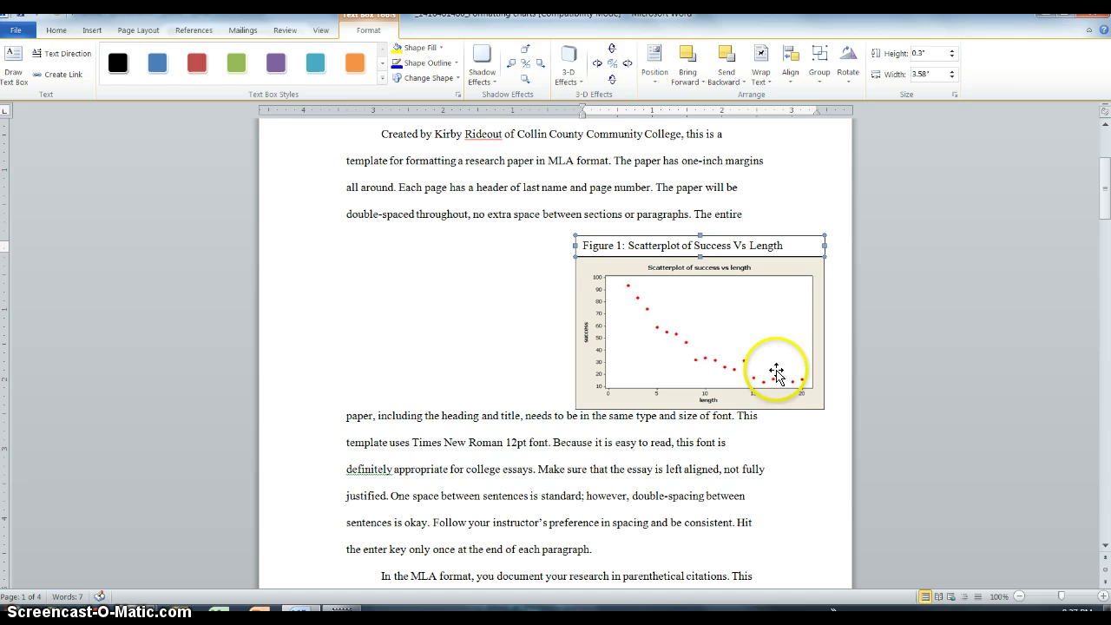
click(783, 458)
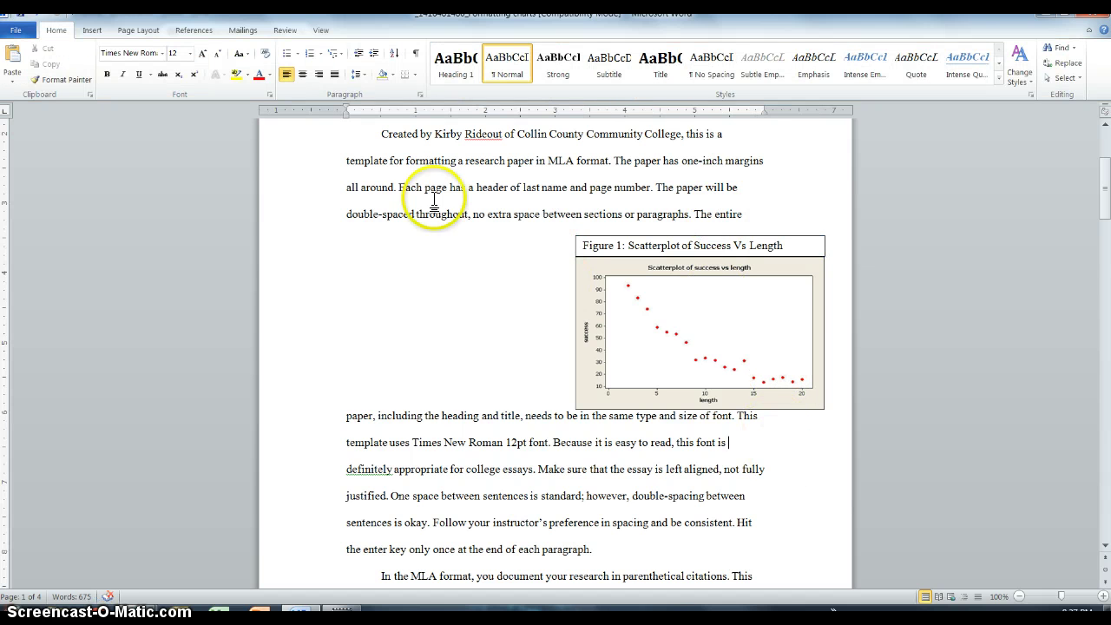
Insert a second Simple Text Box directly below the scatterplot and widen it to 3.58" to match the chart.
click(92, 32)
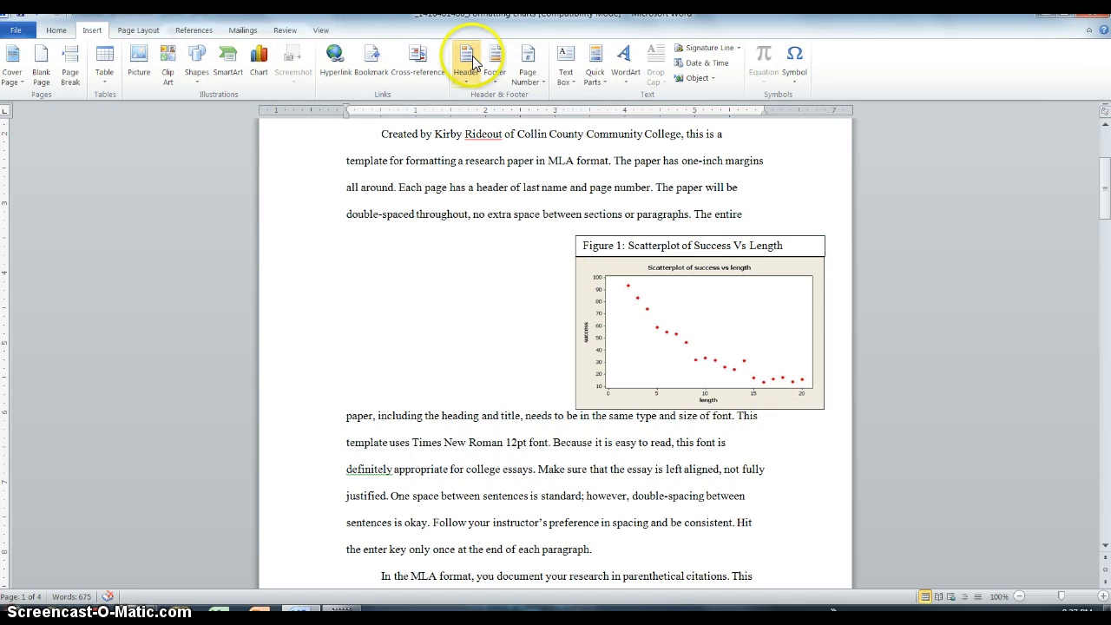
click(568, 70)
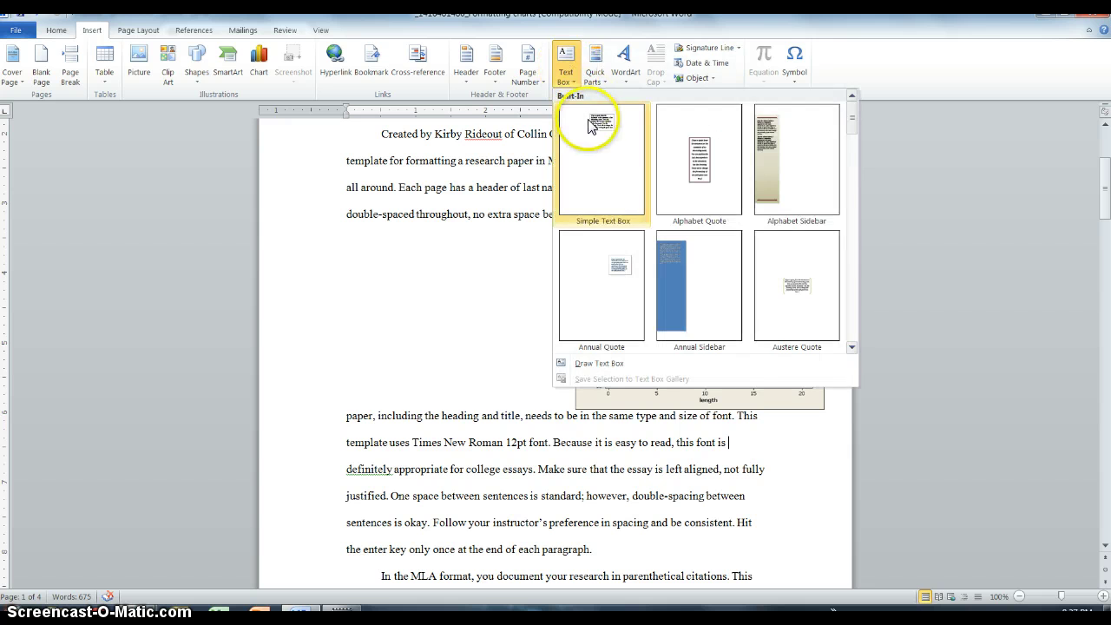
click(590, 122)
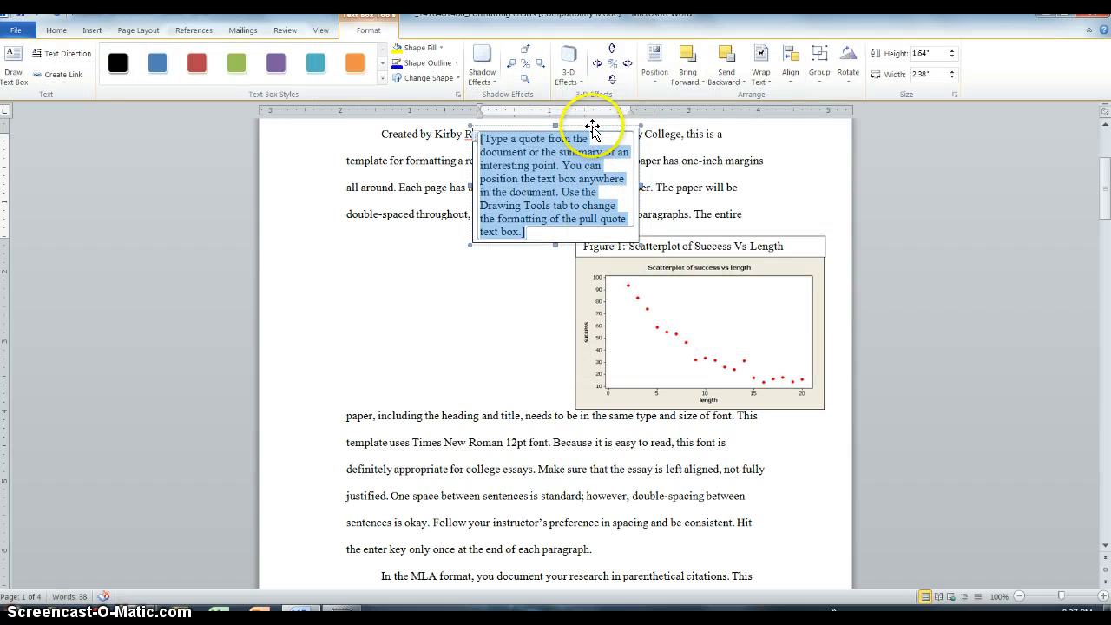
drag(594, 128, 697, 408)
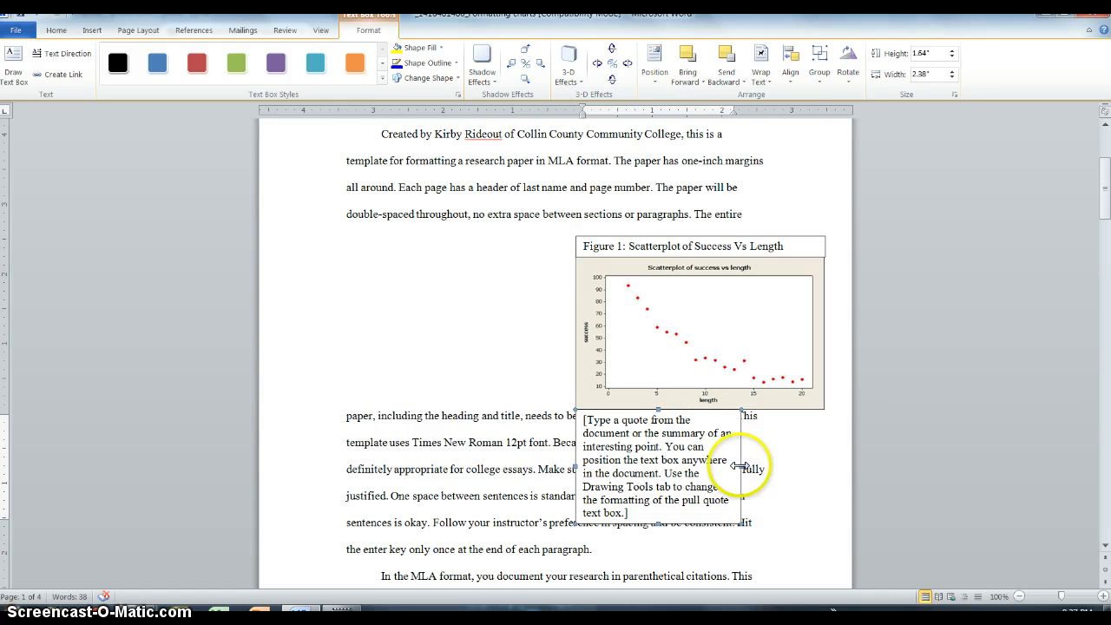
drag(742, 466, 819, 461)
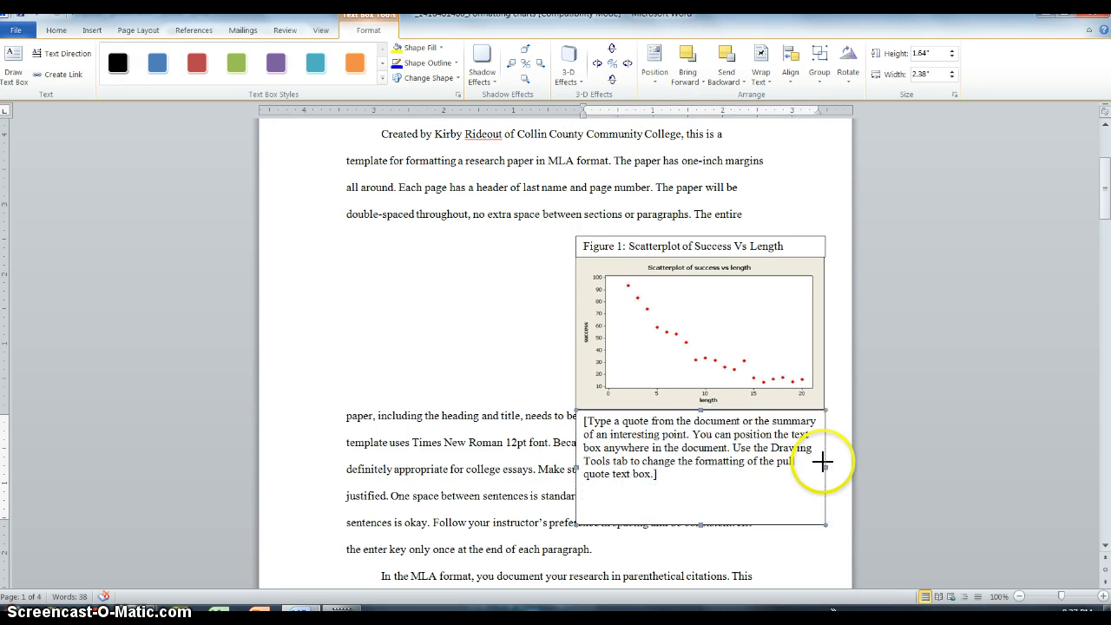
Replace the lower text box's placeholder with "Source:" and italicize the word "Source".
key(ctrl+a)
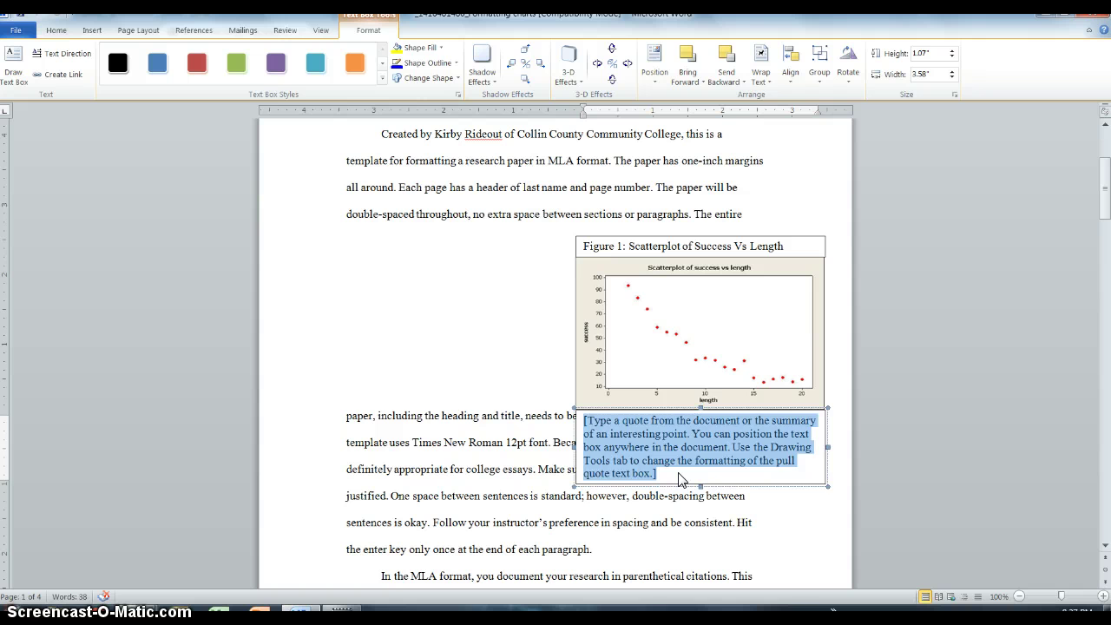
key(Delete)
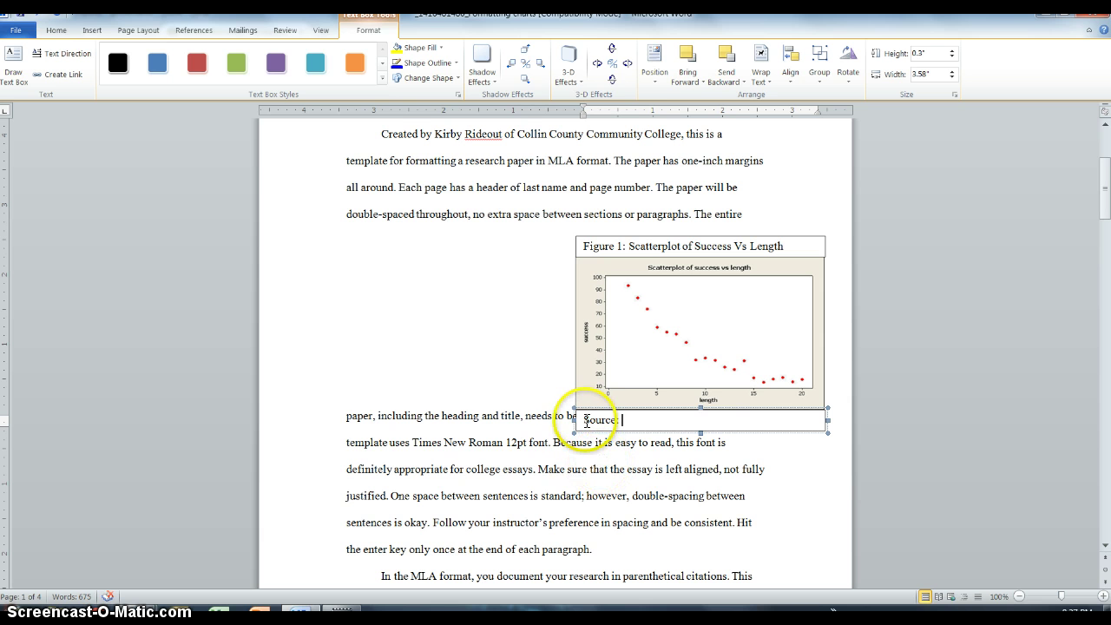
double_click(587, 418)
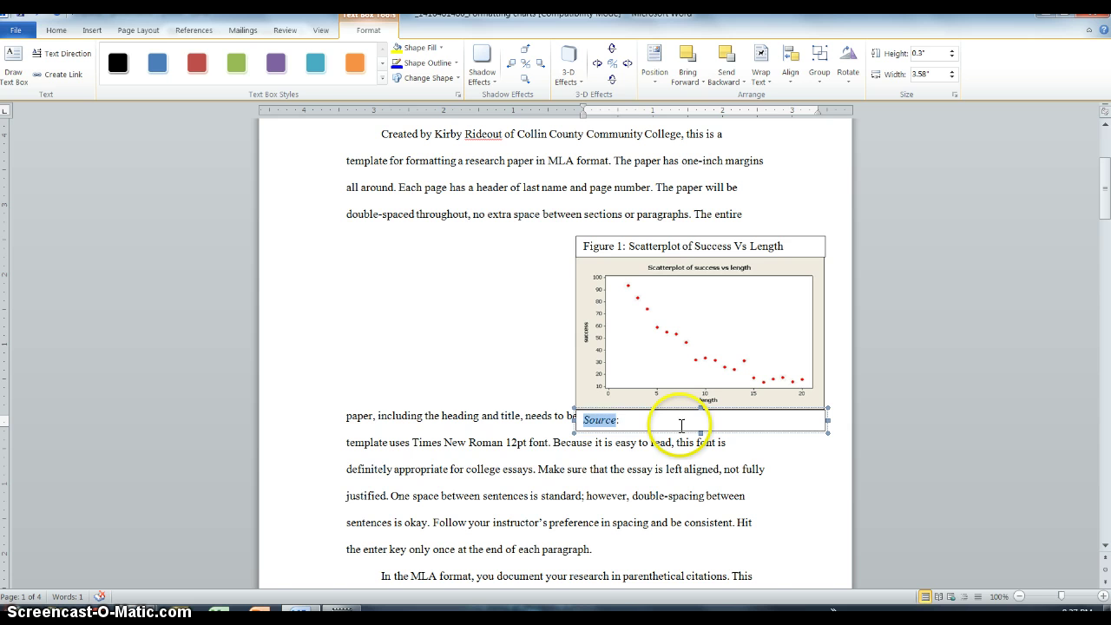
click(678, 423)
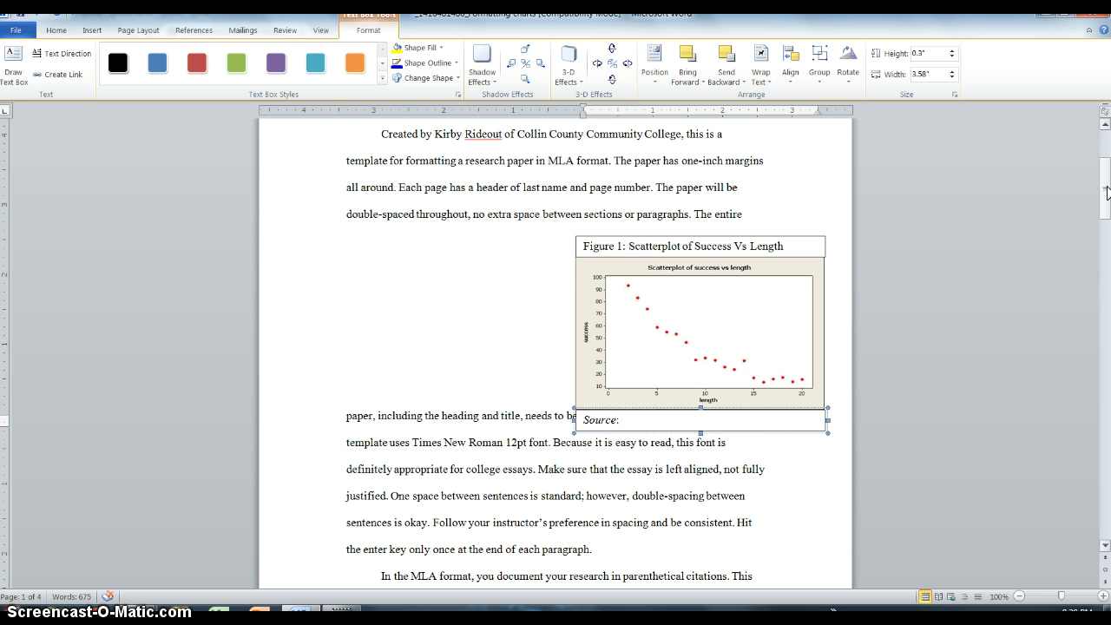
Copy the Federal Interagency Forum on Aging-Related Statistics entry from the Works Cited page.
drag(1108, 191, 1108, 474)
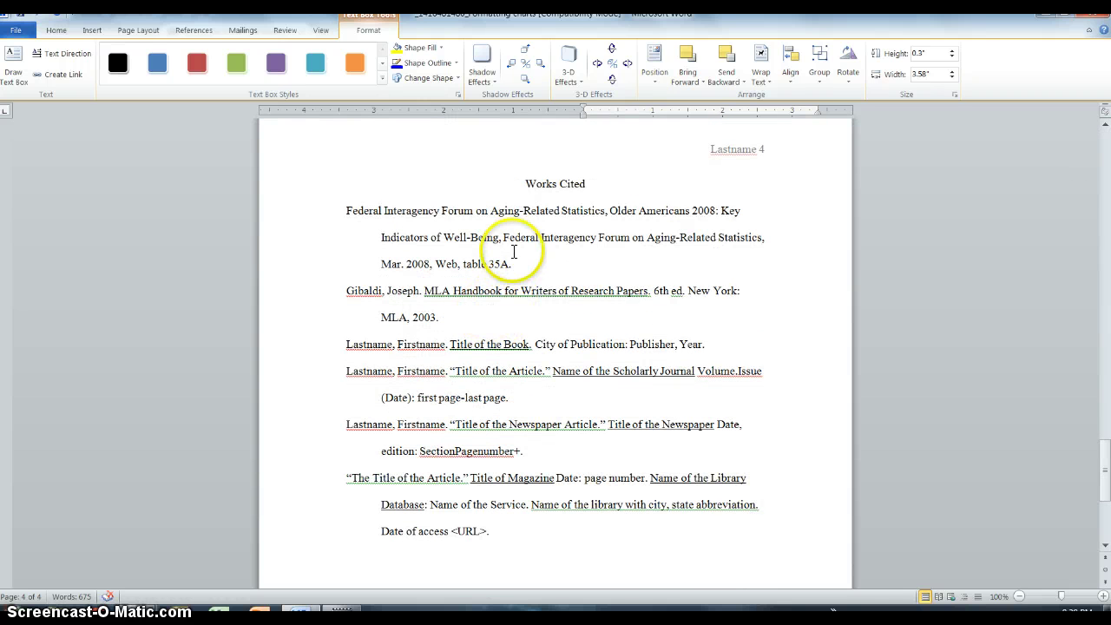
drag(514, 251, 351, 222)
key(ctrl+c)
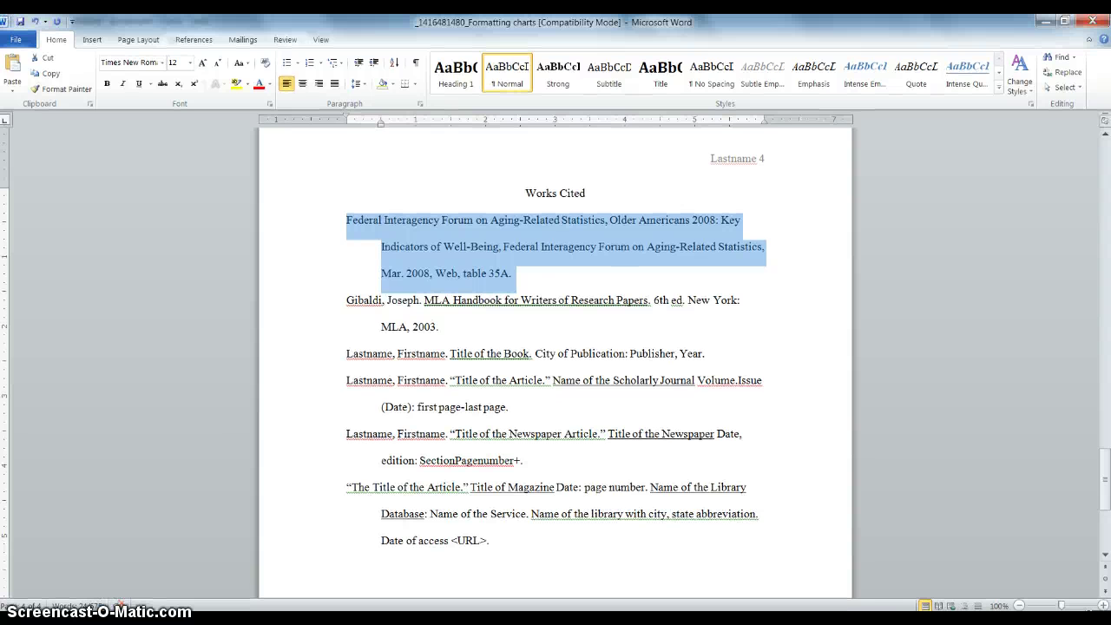
Paste the copied citation after "Source:" in the text box below the chart, keeping text only.
drag(1104, 459, 1106, 186)
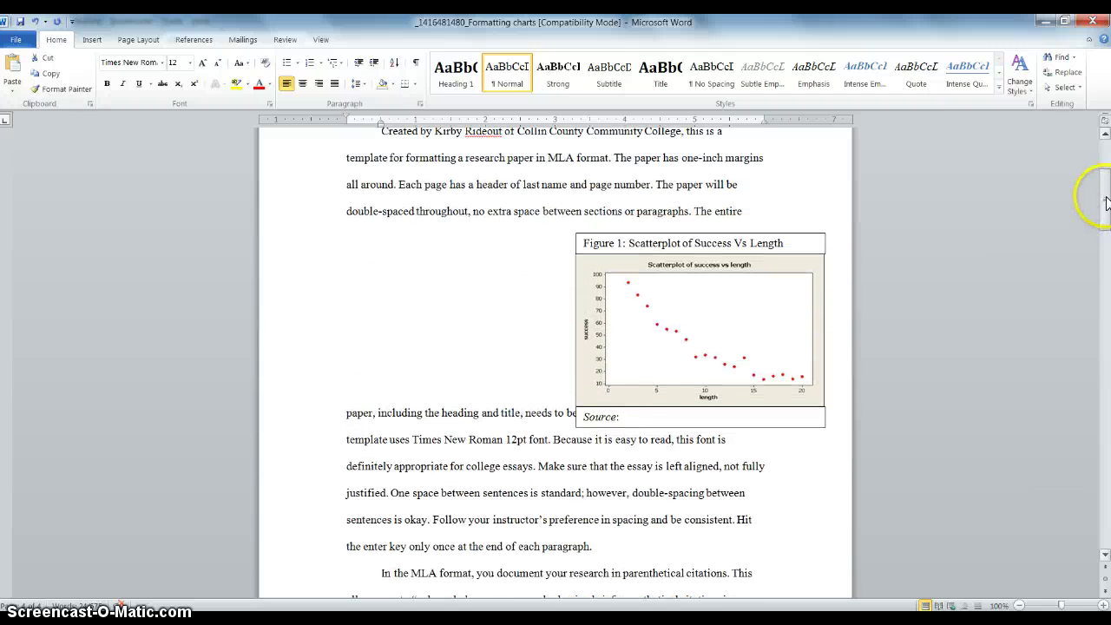
click(648, 415)
key(ctrl+v)
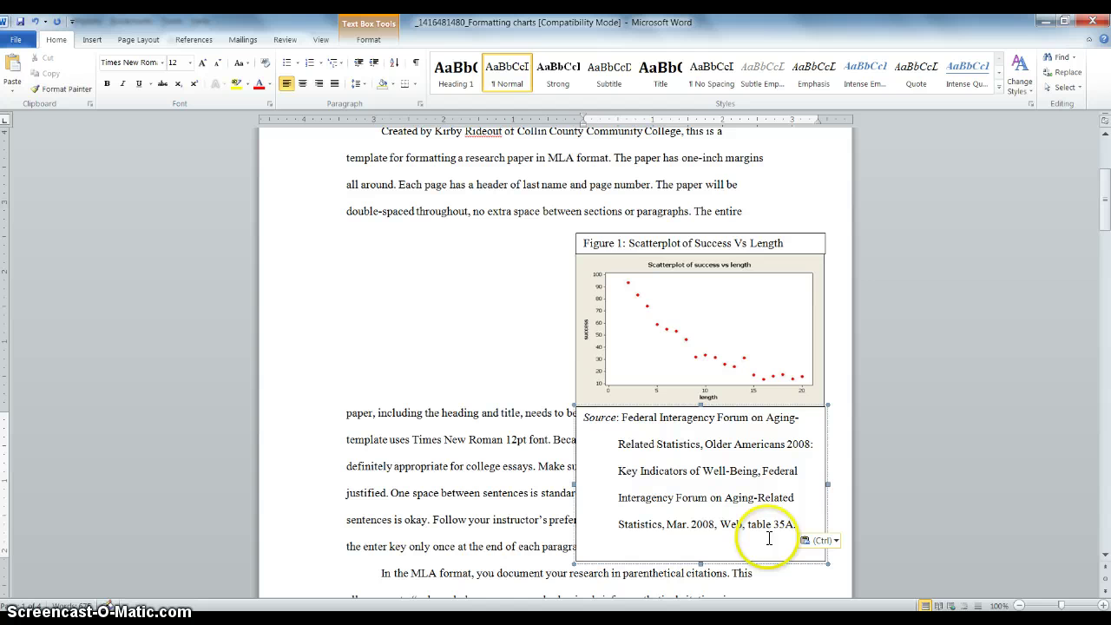
click(825, 543)
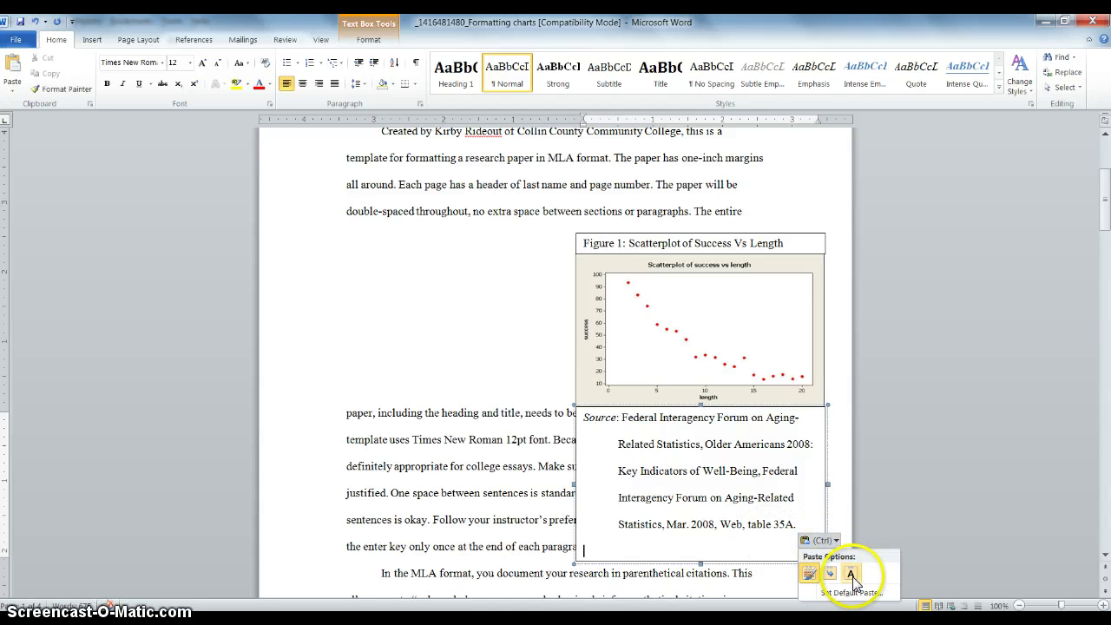
click(852, 574)
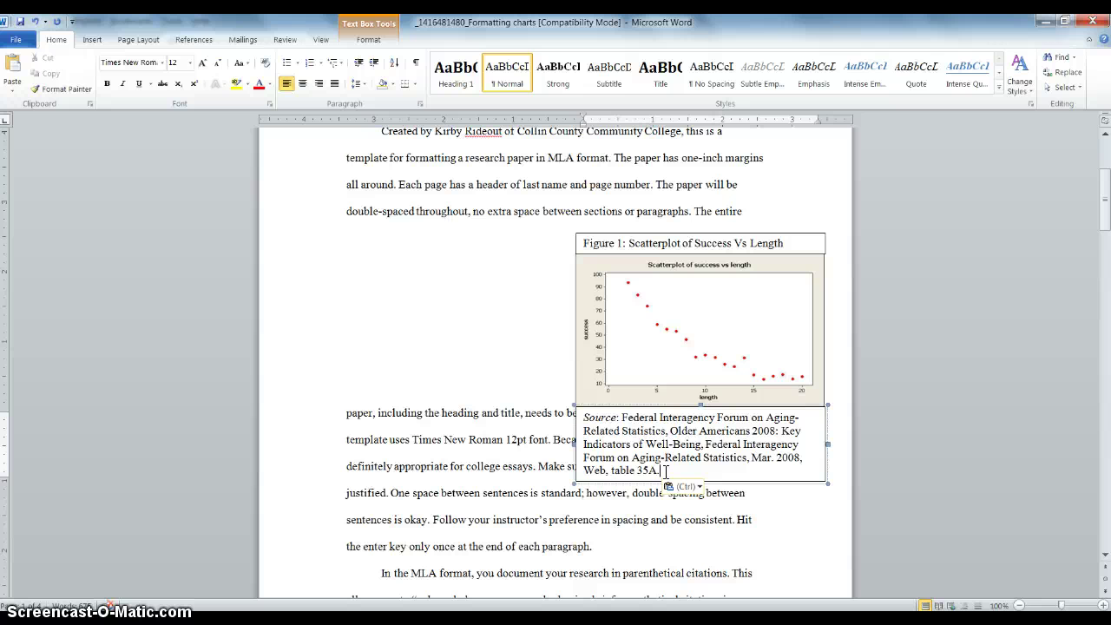
Reduce the font size of the entire source note below the chart to 11 pt.
drag(661, 470, 697, 468)
click(585, 417)
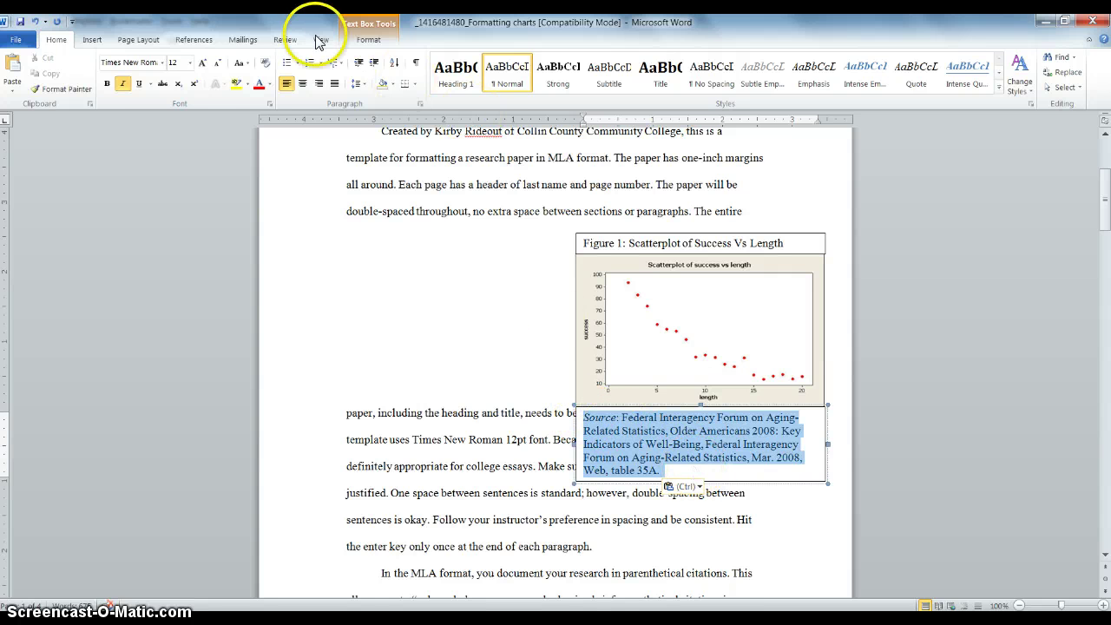
click(217, 70)
click(218, 69)
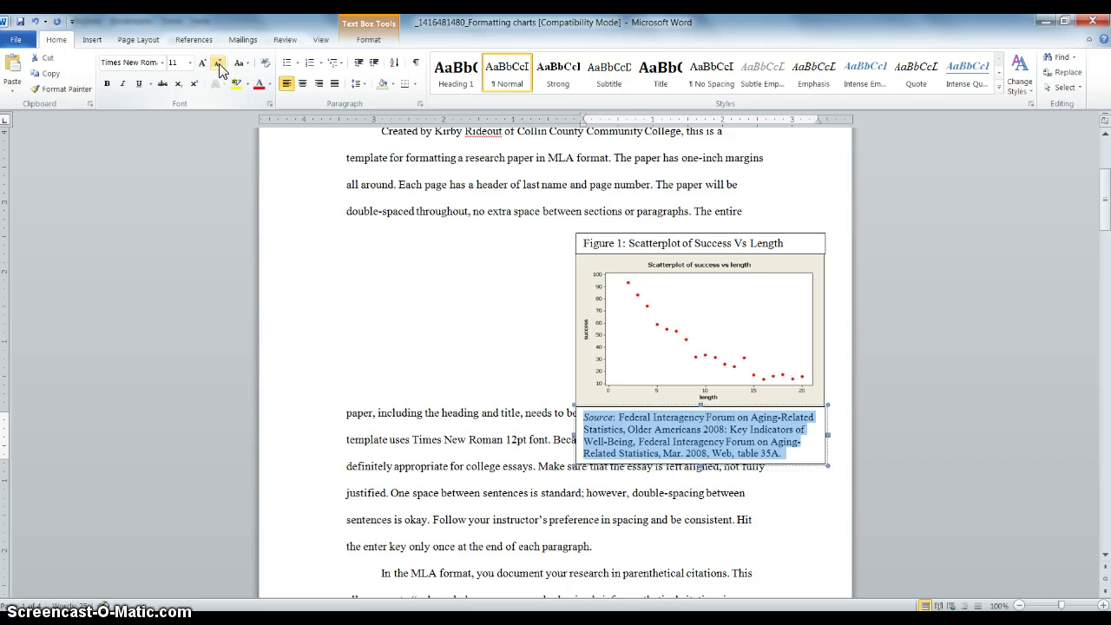
Reduce the source note below the chart to 9 pt and the Figure 1 caption above it to 10 pt.
click(217, 70)
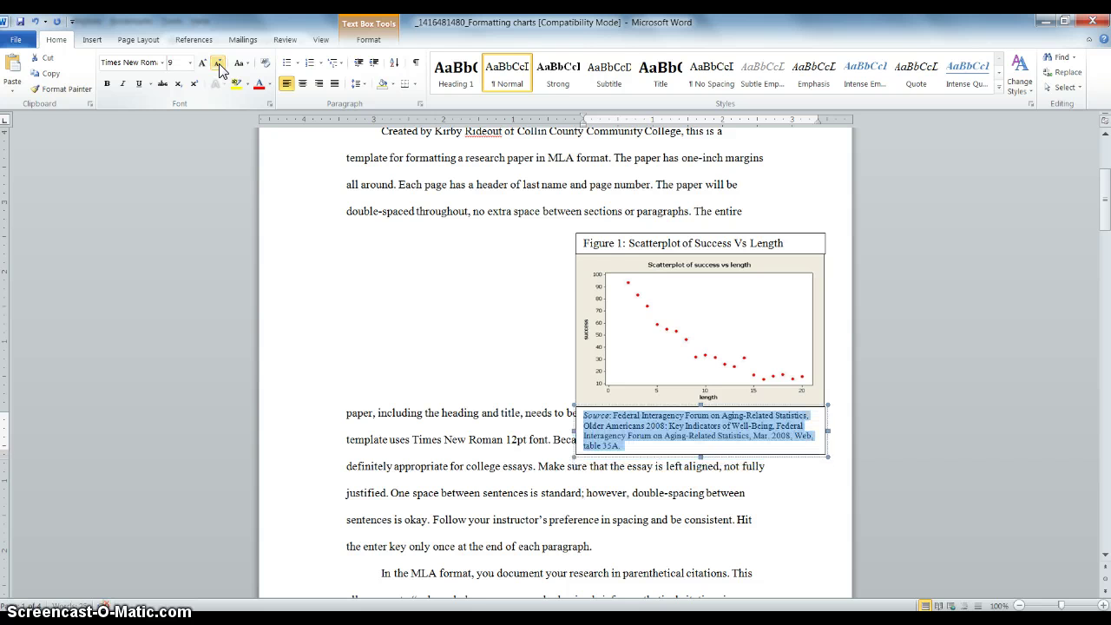
triple_click(606, 241)
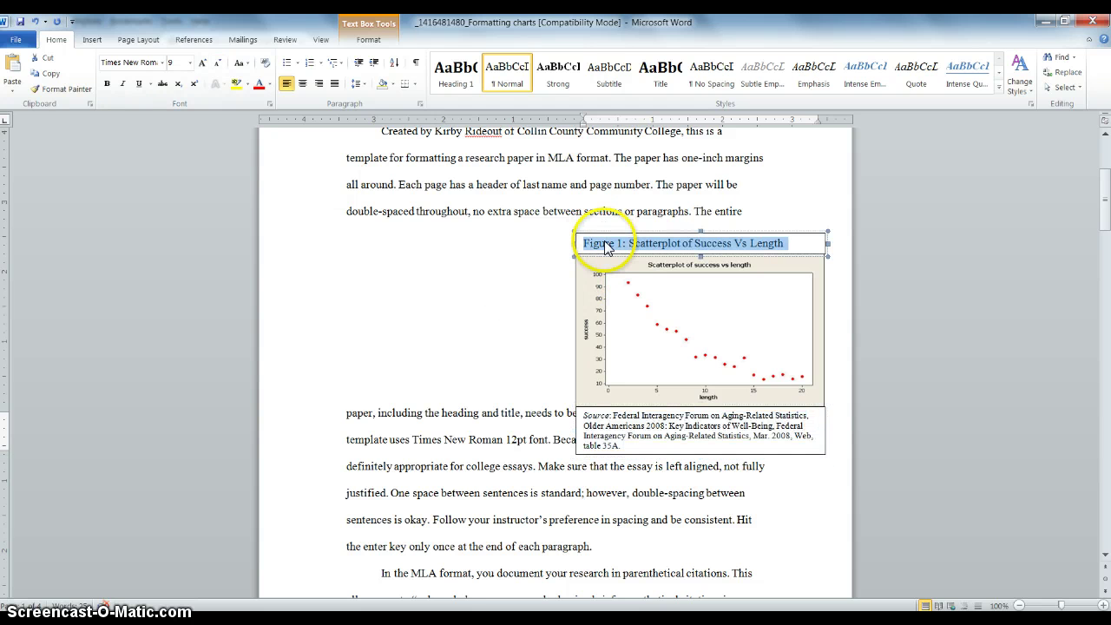
click(218, 70)
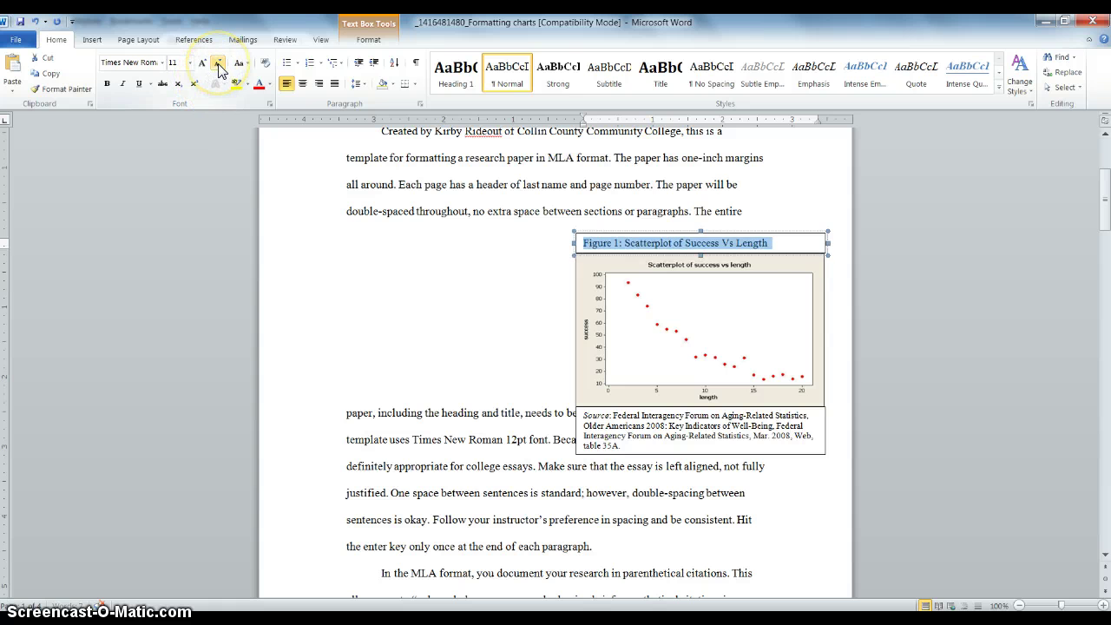
click(219, 70)
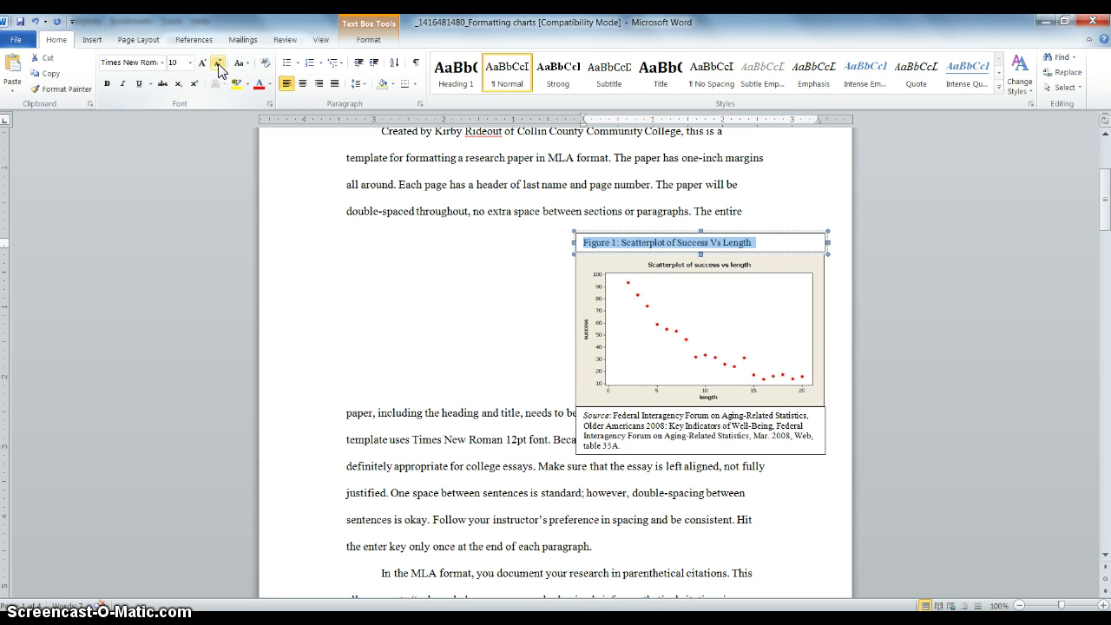
click(446, 316)
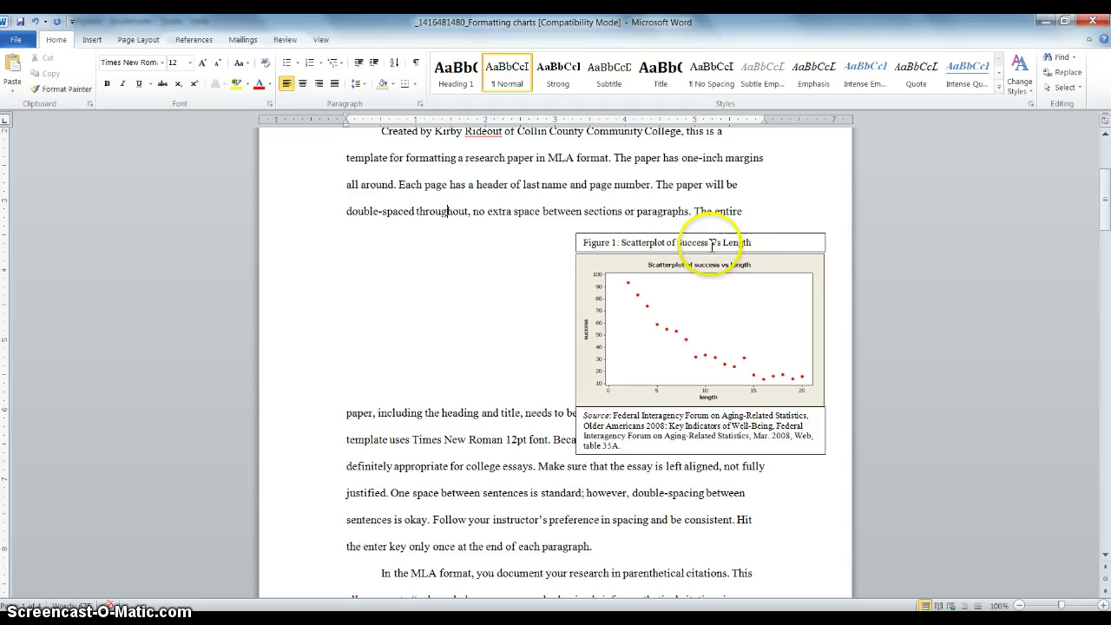
Nudge the Figure 1 caption text box down so it sits flush against the chart's upper edge.
click(762, 234)
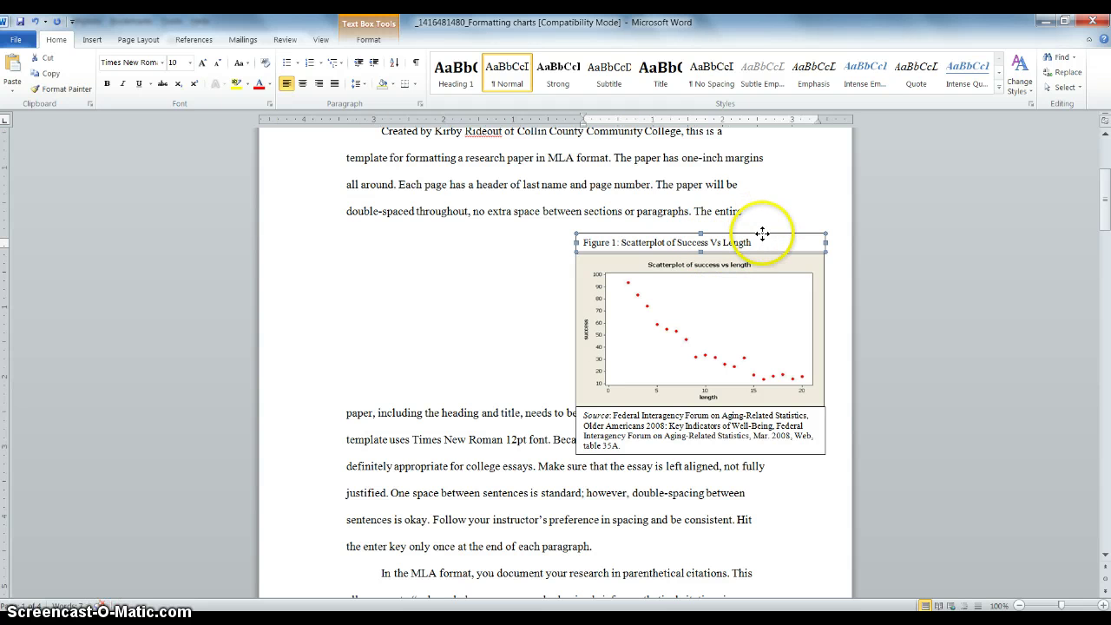
click(769, 213)
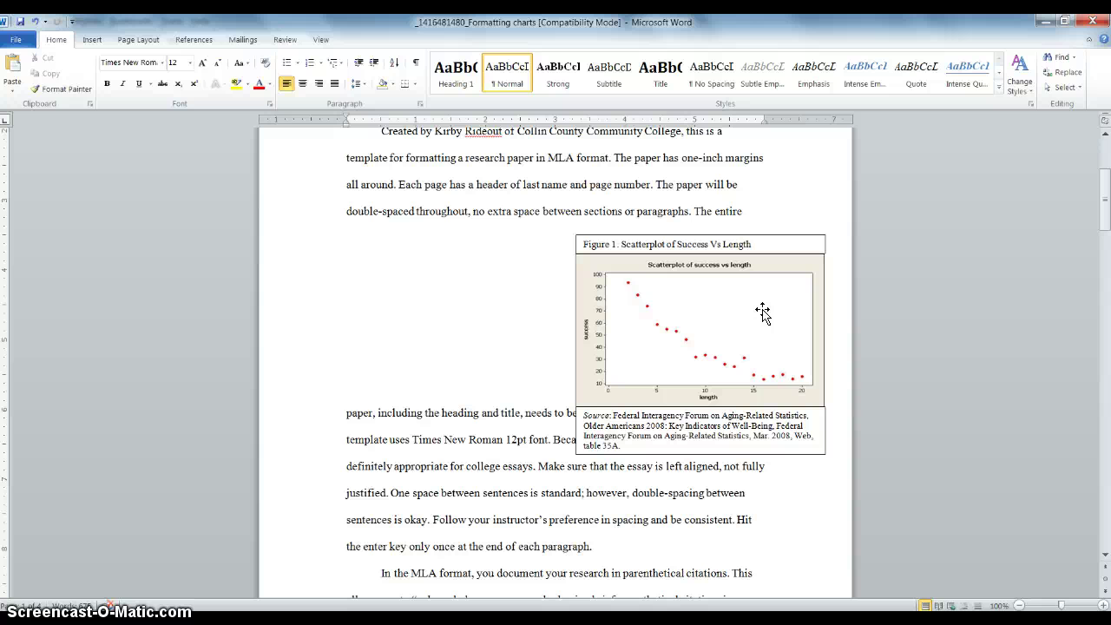
click(523, 385)
Select the scatterplot, the source text box and the caption text box together and group them into one object.
click(594, 367)
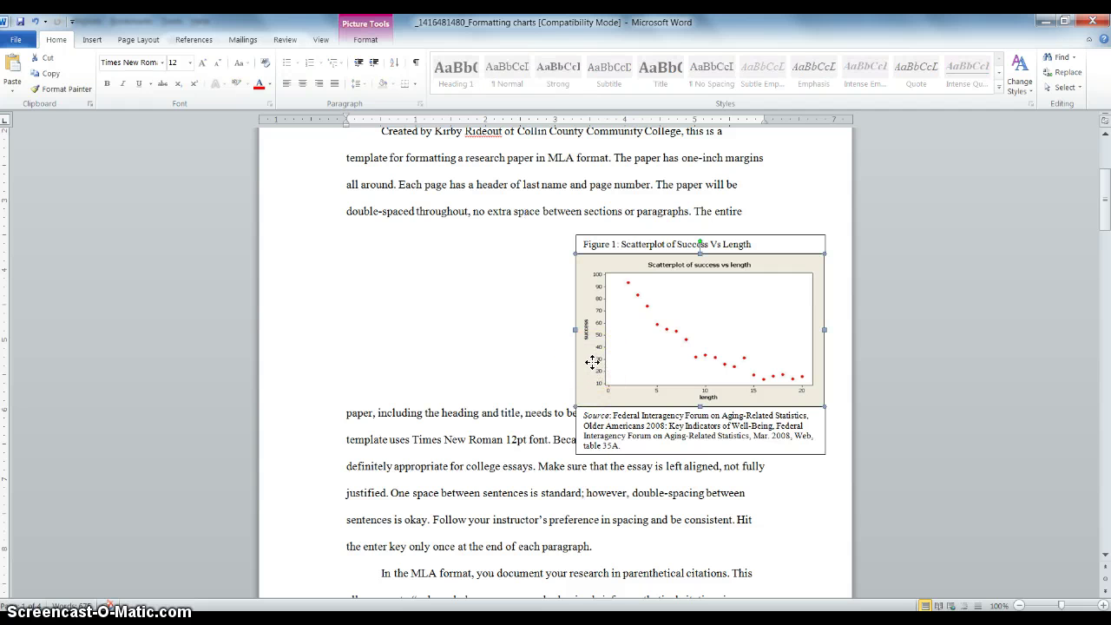
click(568, 382)
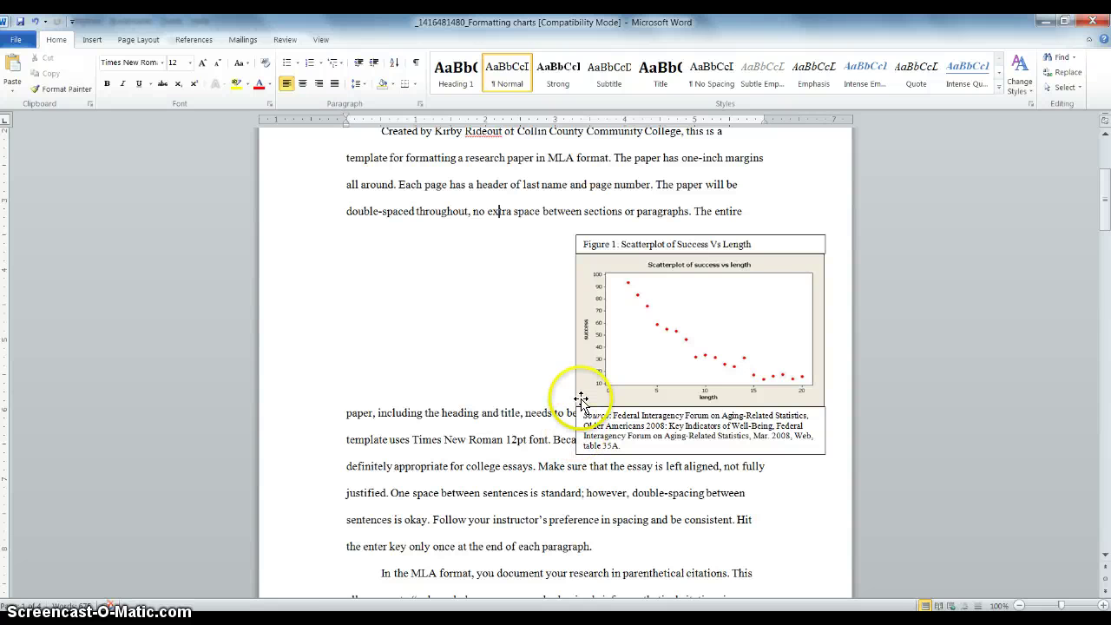
click(582, 401)
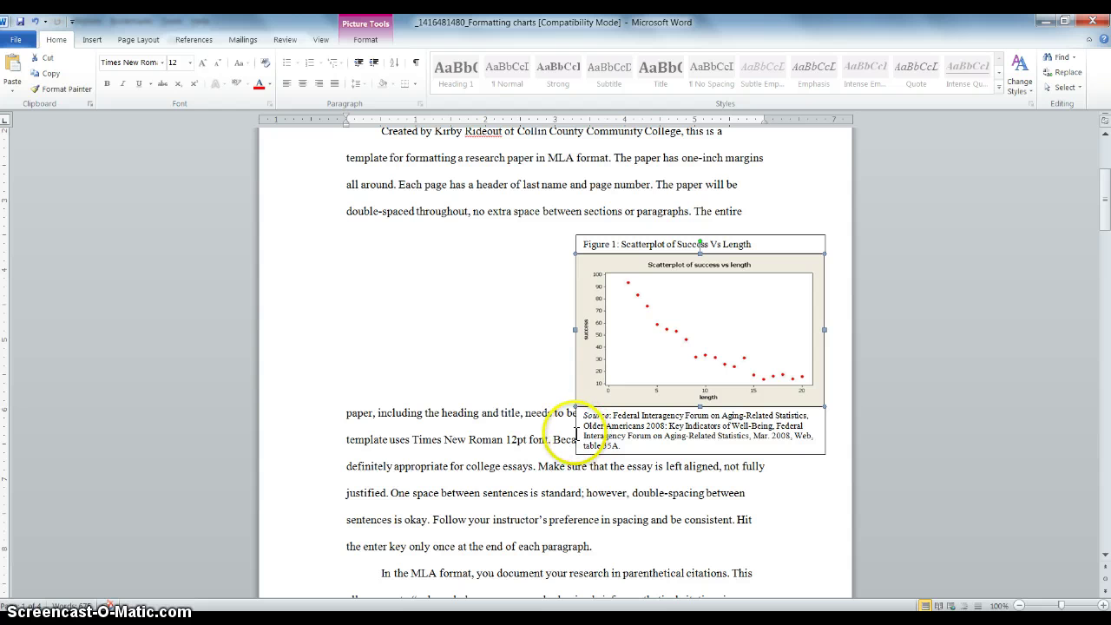
click(593, 439)
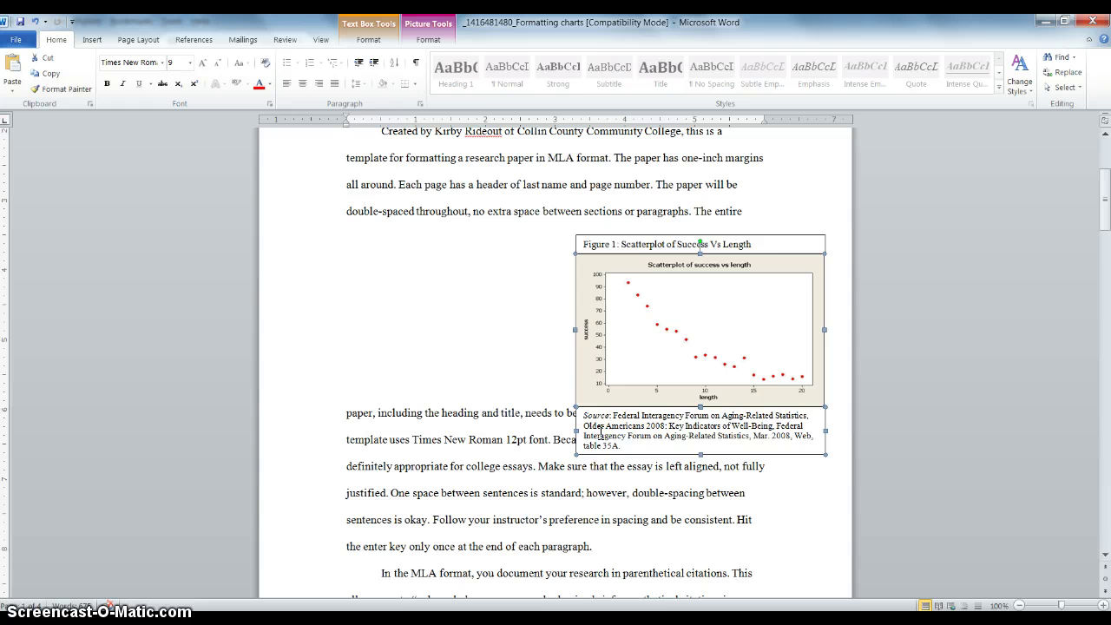
drag(601, 431, 590, 382)
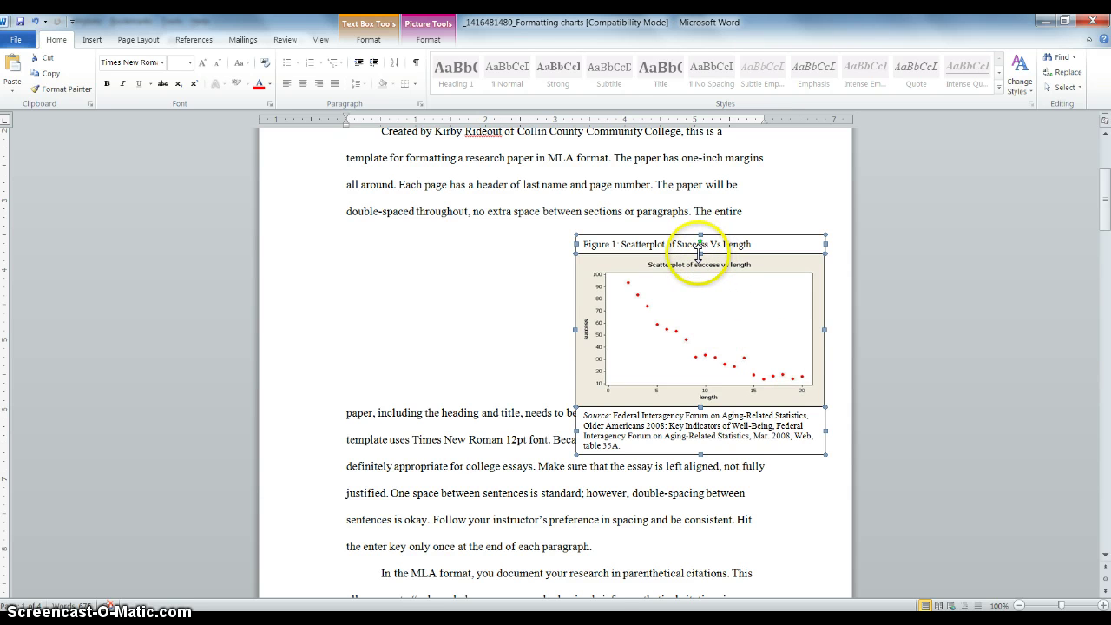
right_click(698, 252)
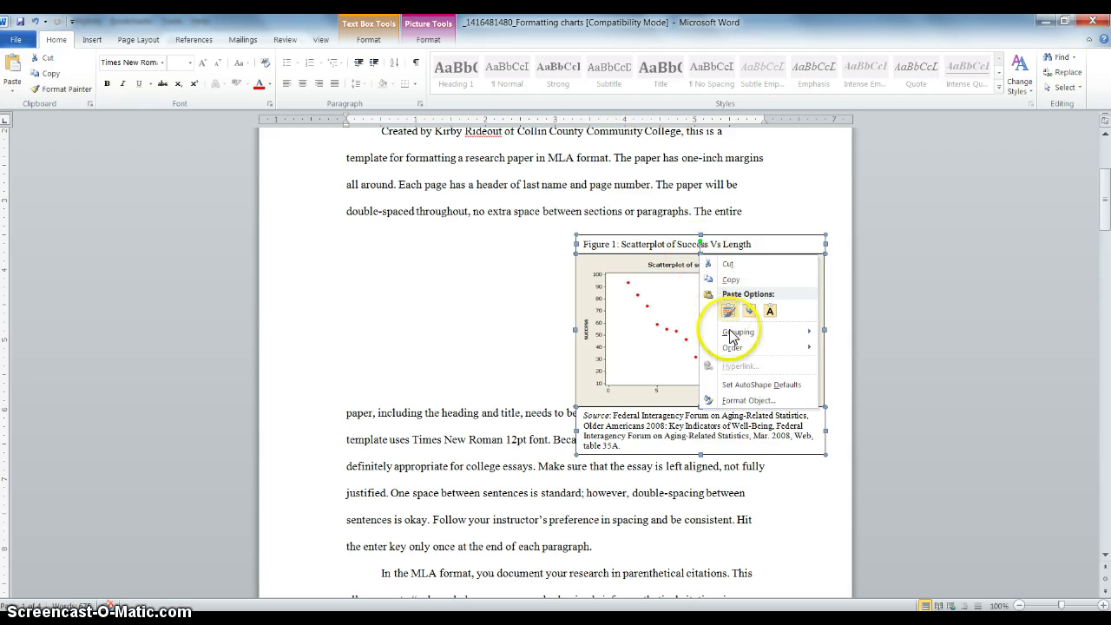
mouse_move(738, 337)
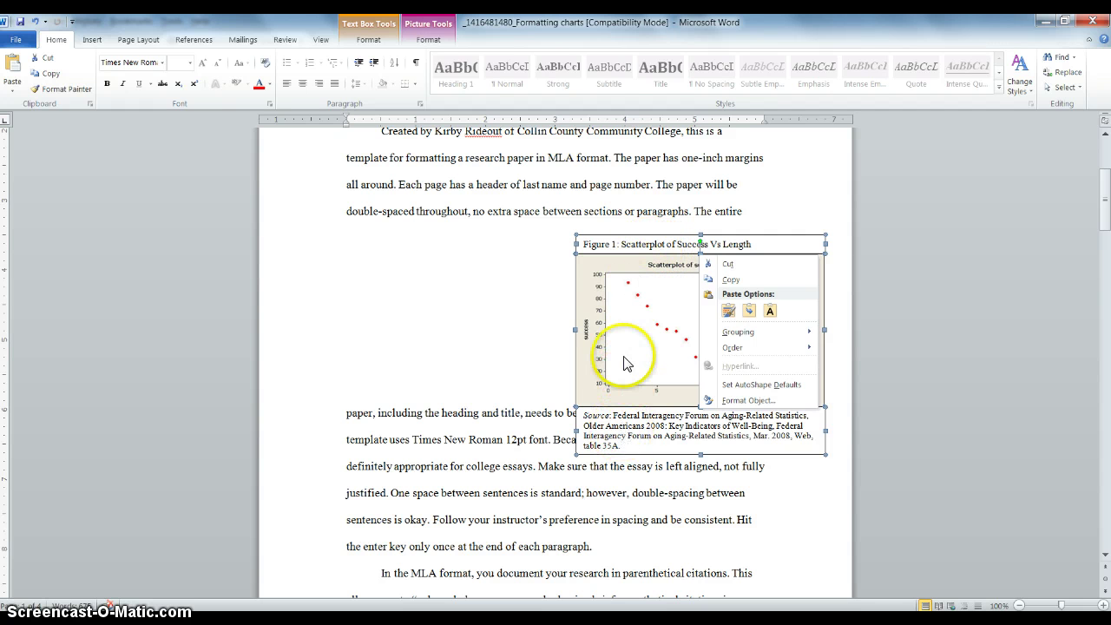
mouse_move(792, 335)
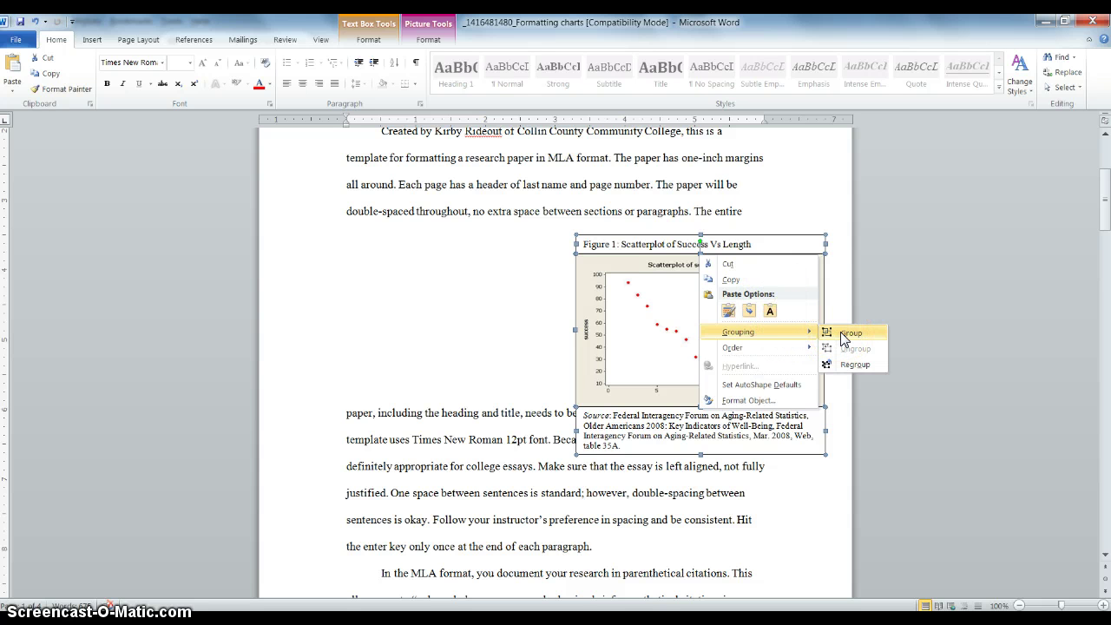
click(842, 339)
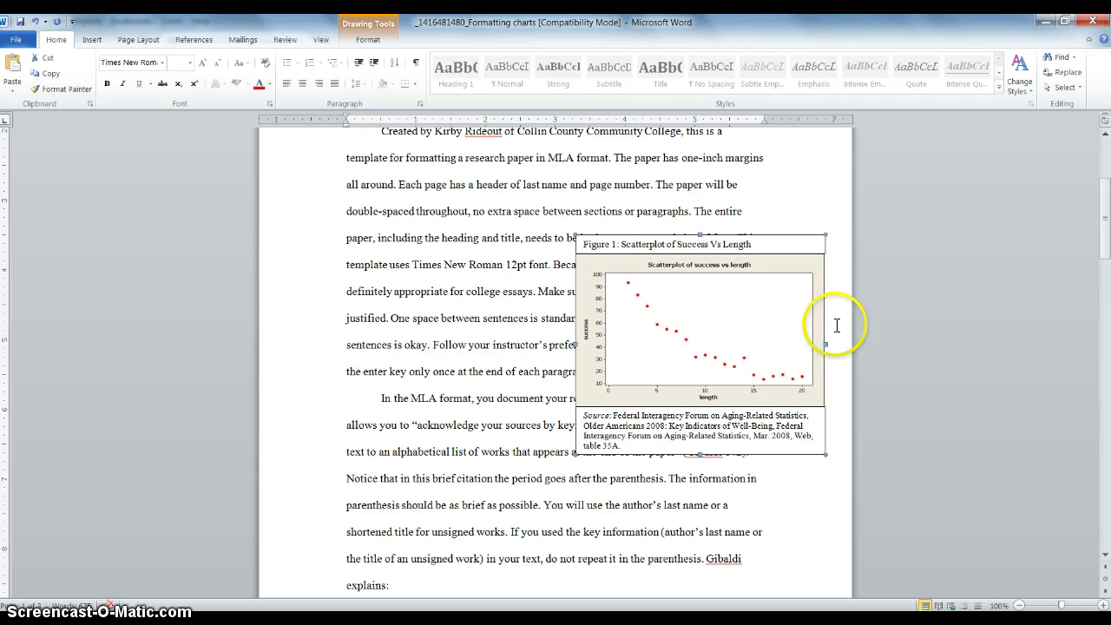
click(814, 338)
click(773, 402)
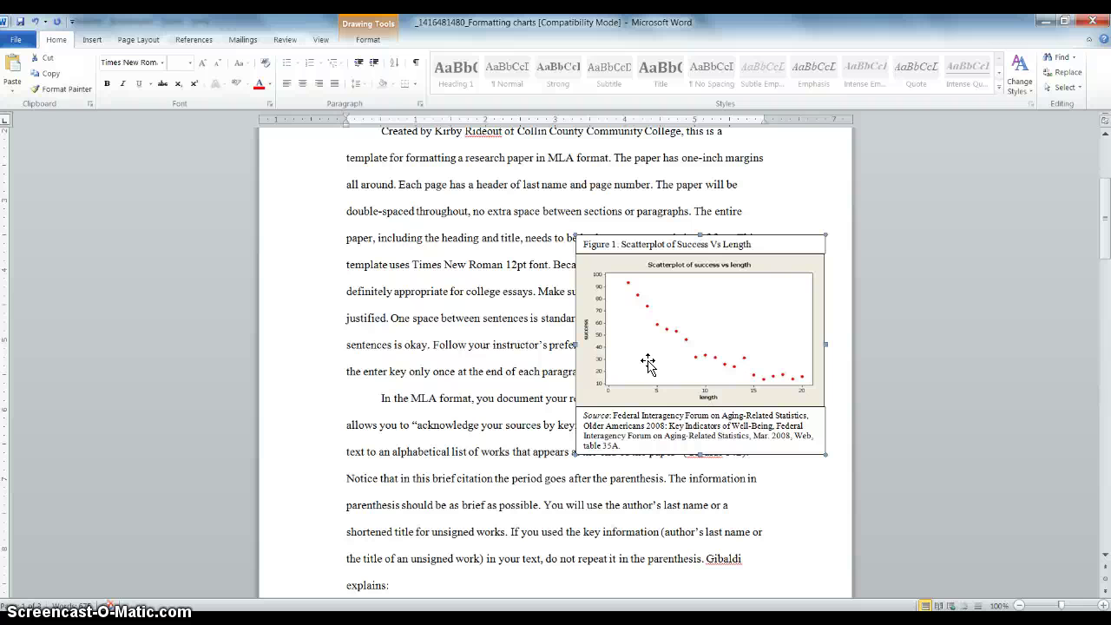
click(367, 43)
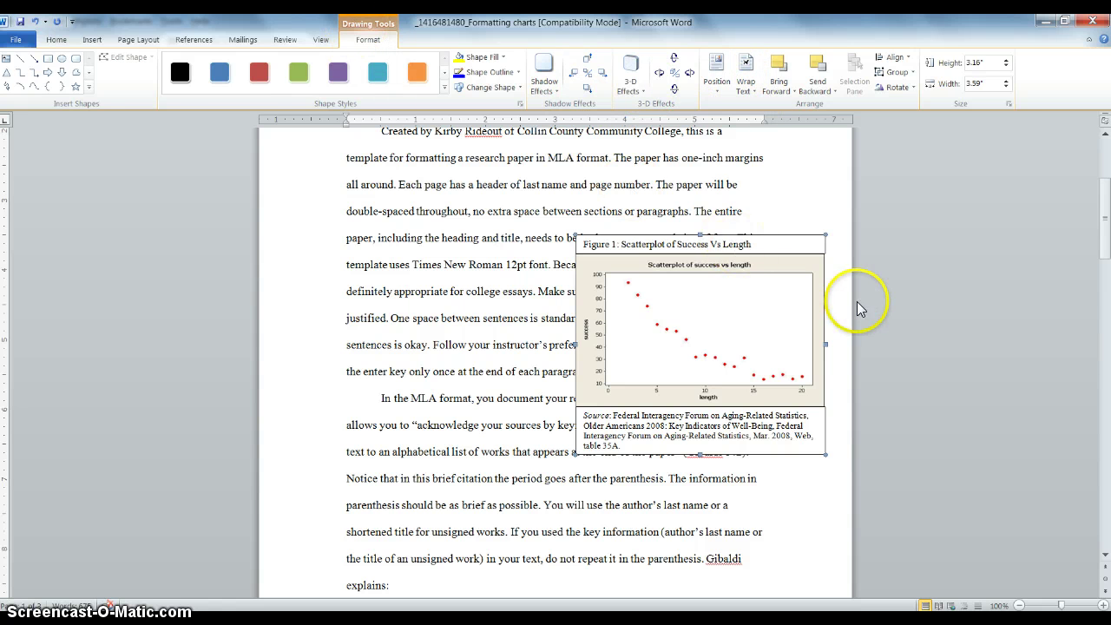
click(767, 292)
click(790, 258)
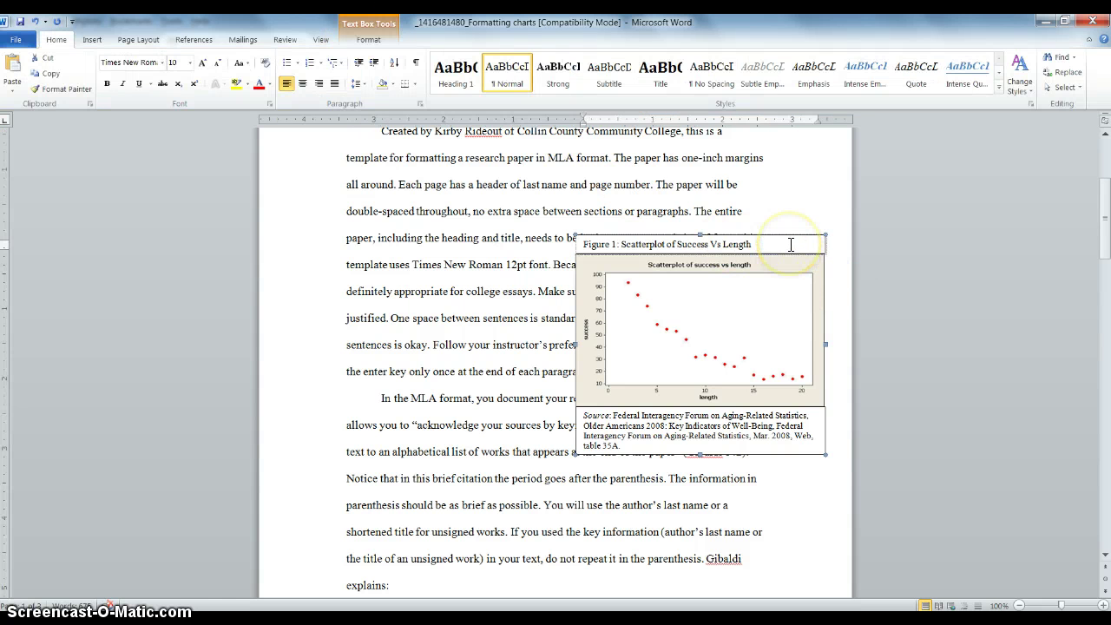
click(372, 43)
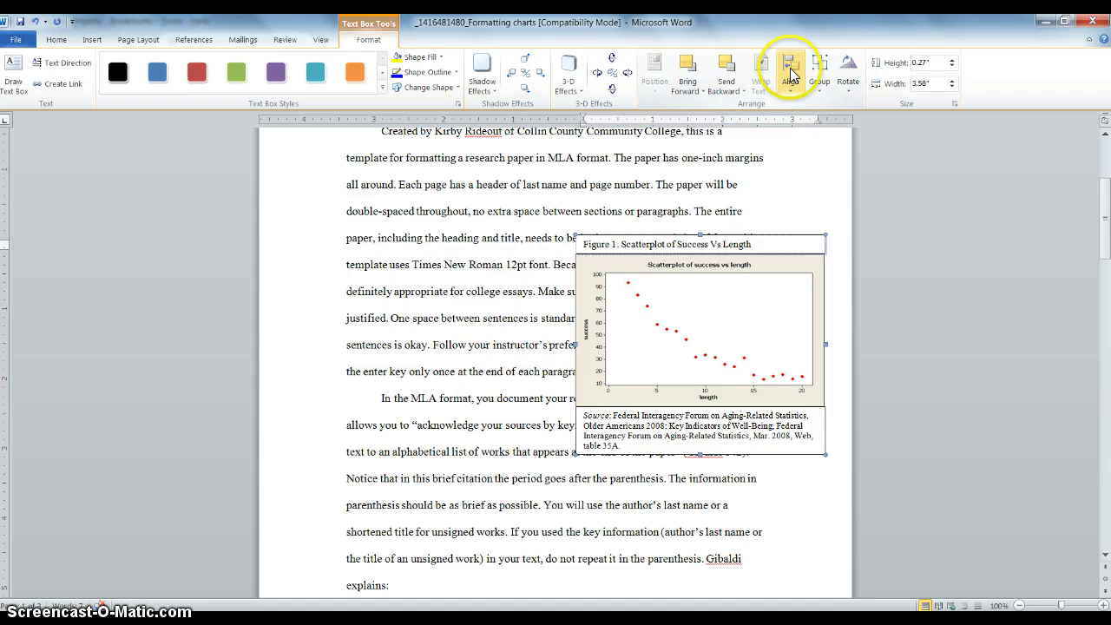
click(794, 199)
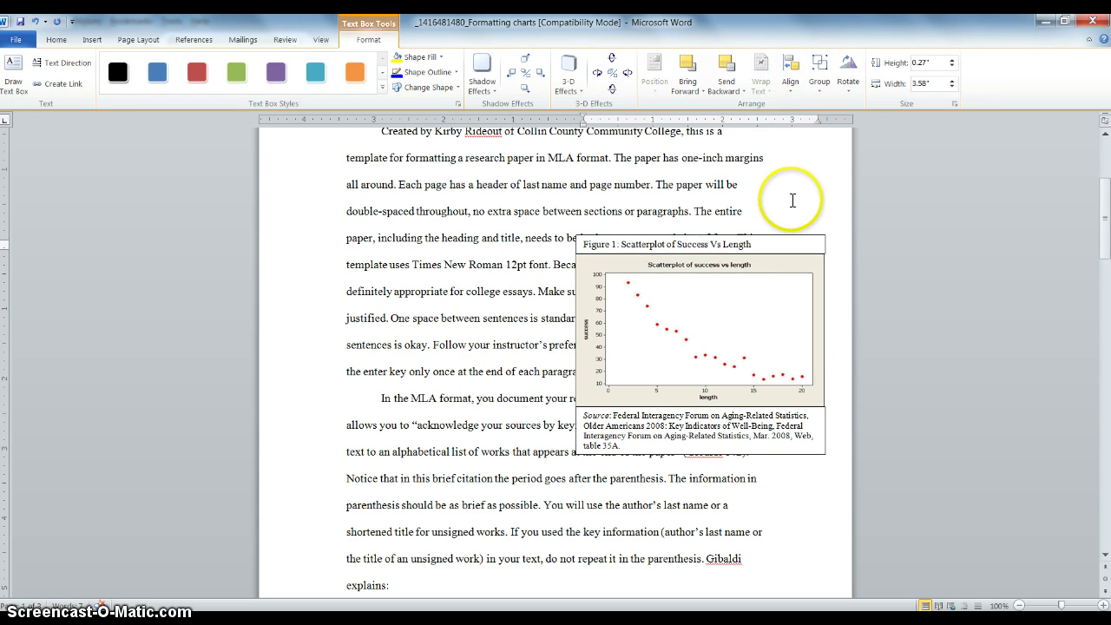
Set the grouped figure's text wrapping to Tight.
click(791, 274)
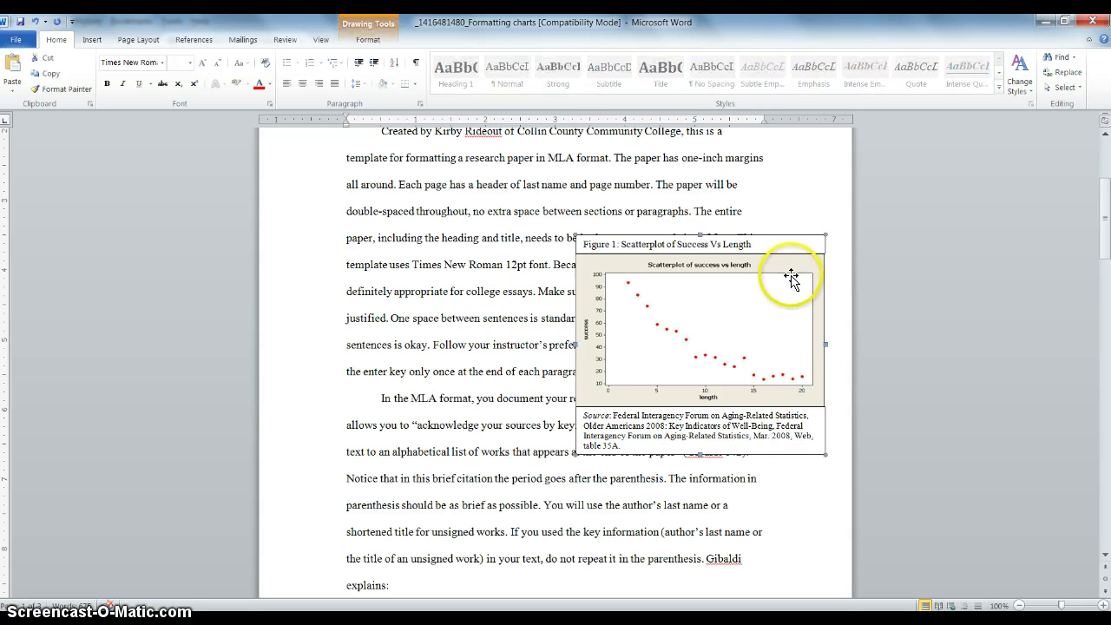
click(369, 40)
click(750, 82)
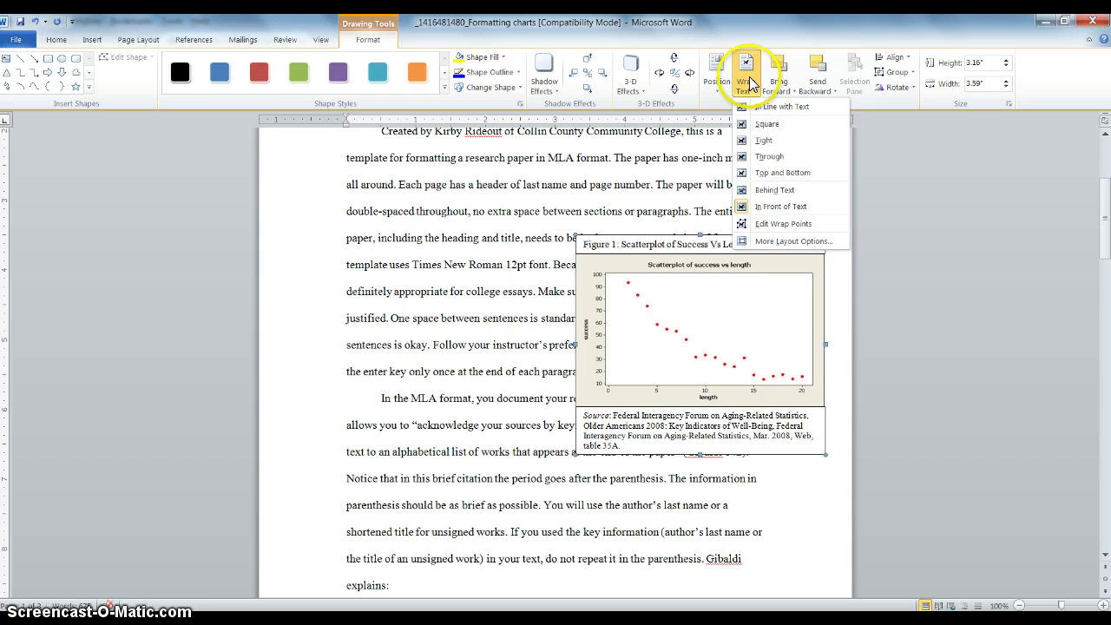
click(777, 140)
click(838, 223)
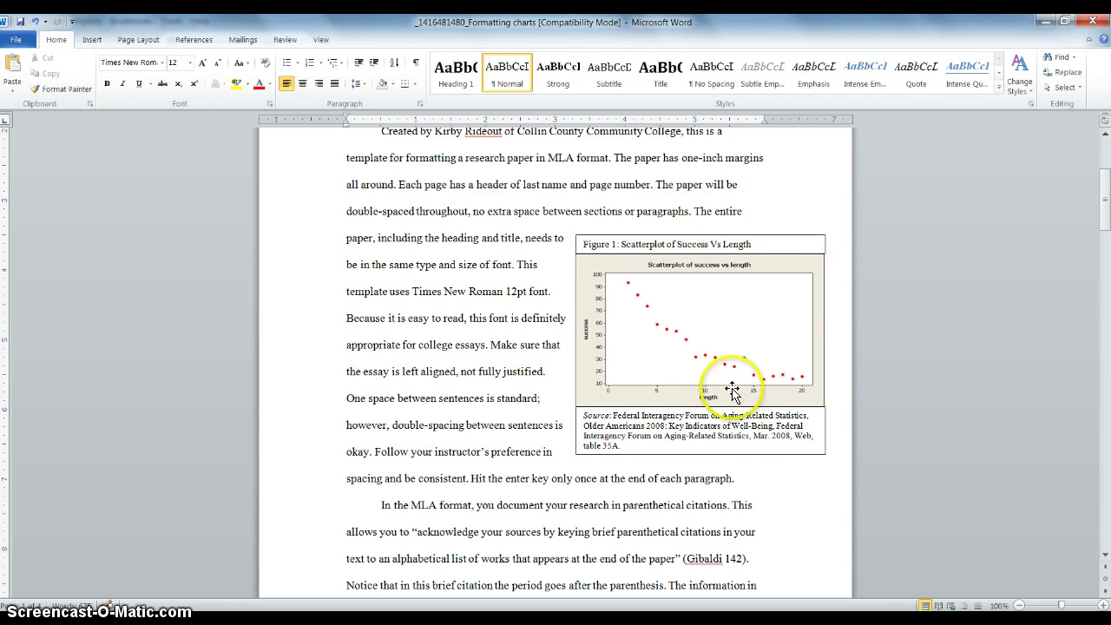
Change "Vs" to lowercase "vs" in the Figure 1 caption.
click(717, 245)
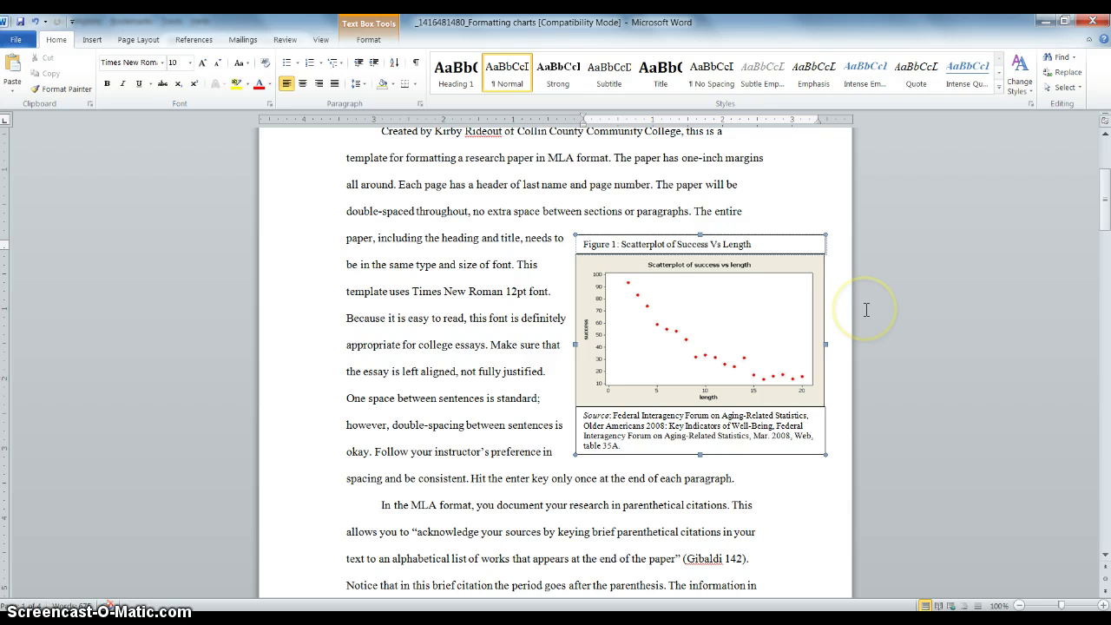
key(BackSpace)
key(BackSpace)
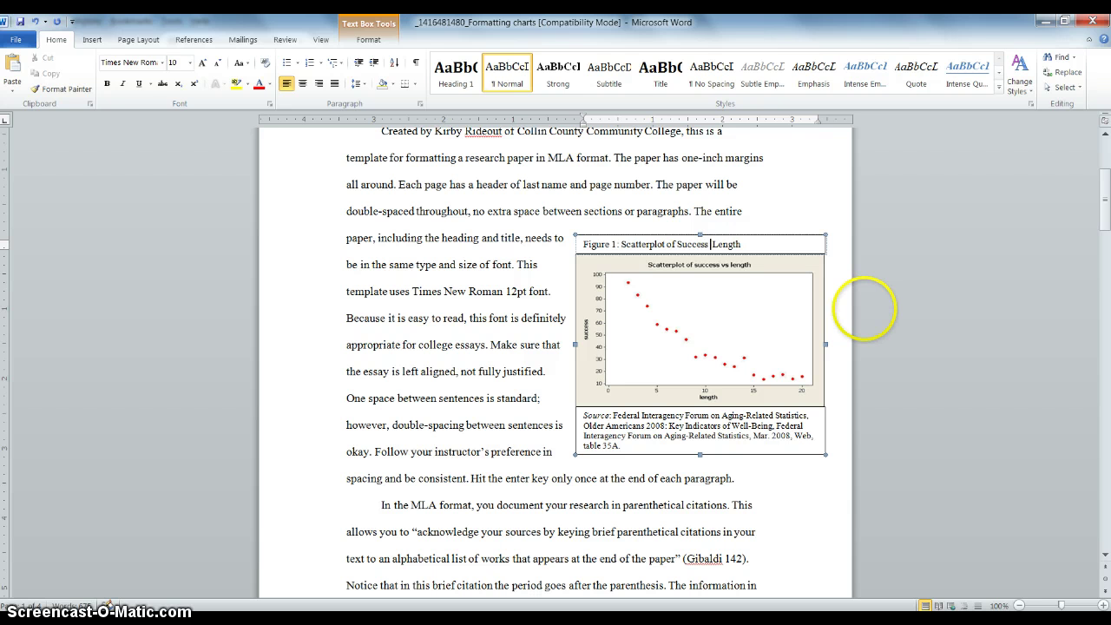
click(711, 278)
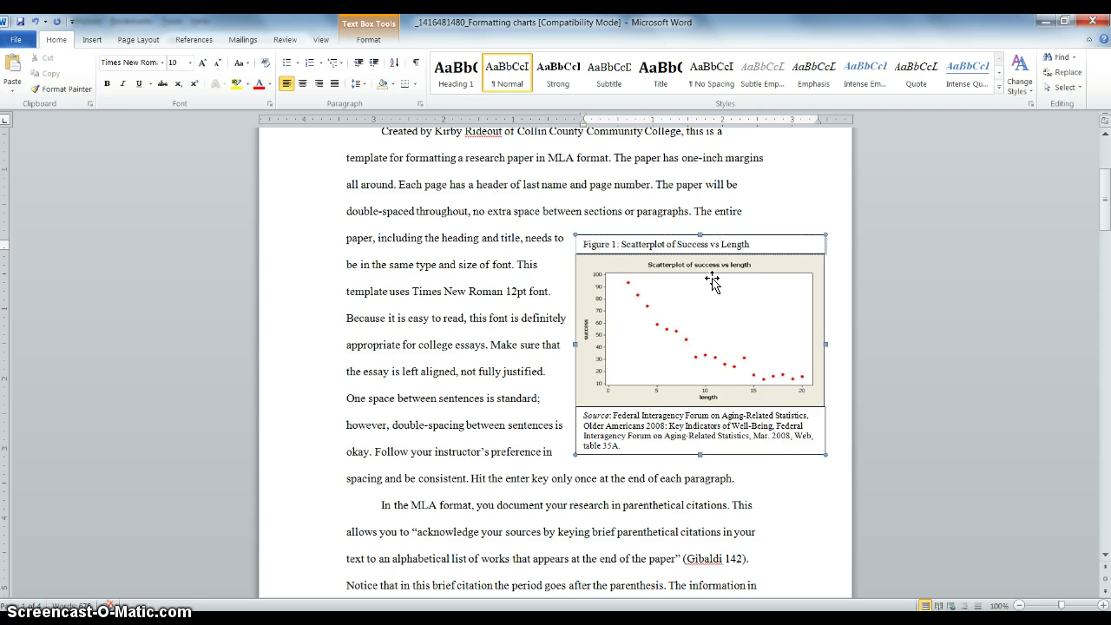
mouse_move(1104, 218)
mouse_down()
mouse_move(1105, 209)
mouse_move(1106, 223)
mouse_up()
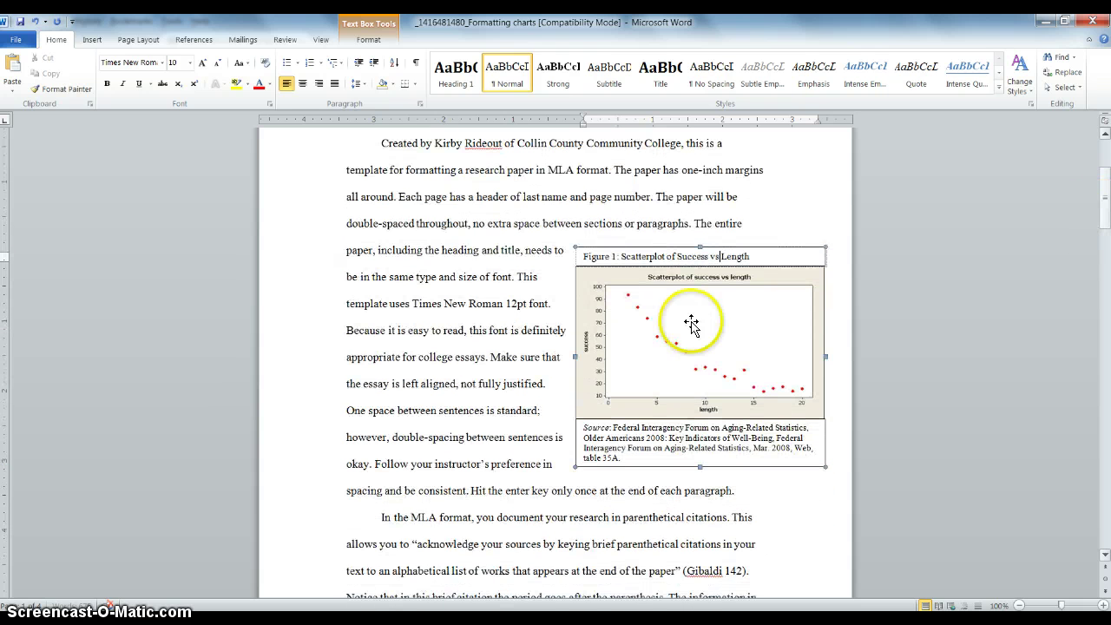